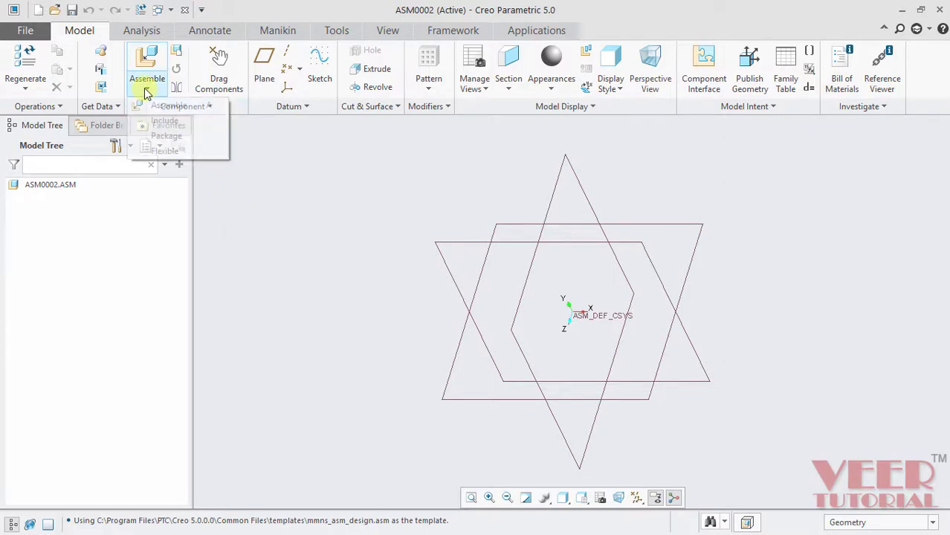
Step: Insert ball.asm from the Mechanism > Connection_Ball folder into the assembly for placement
{"action": "left_click", "coordinate": [172, 107]}
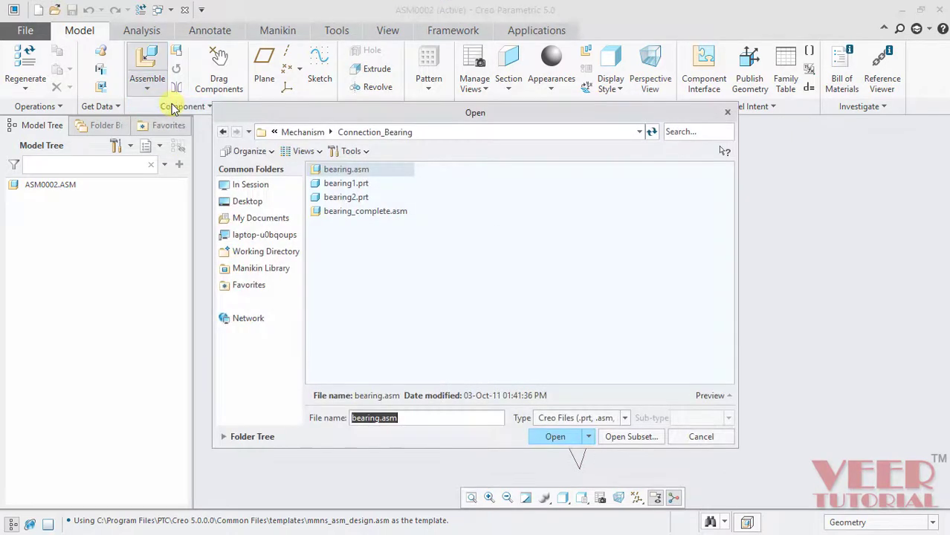
{"action": "left_click", "coordinate": [225, 133]}
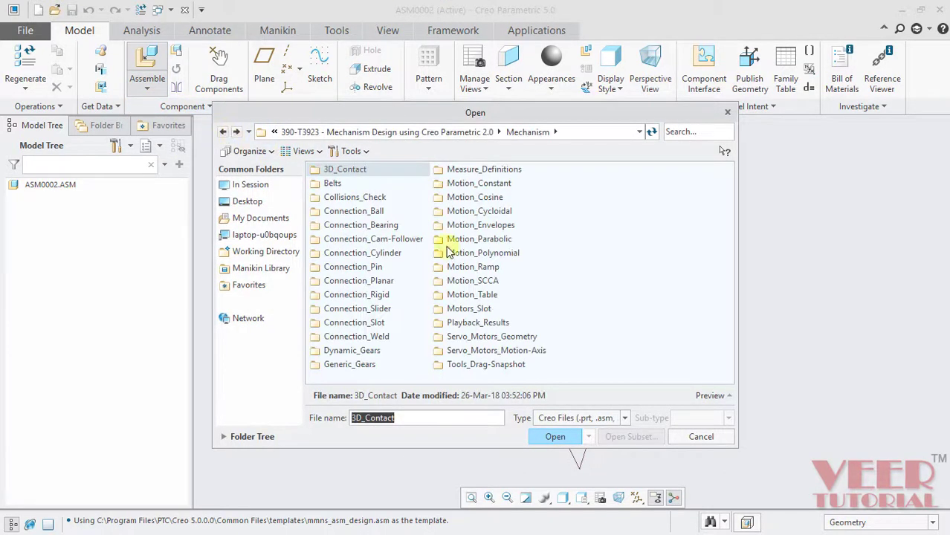
{"action": "left_click", "coordinate": [354, 212]}
{"action": "double_click", "coordinate": [354, 214]}
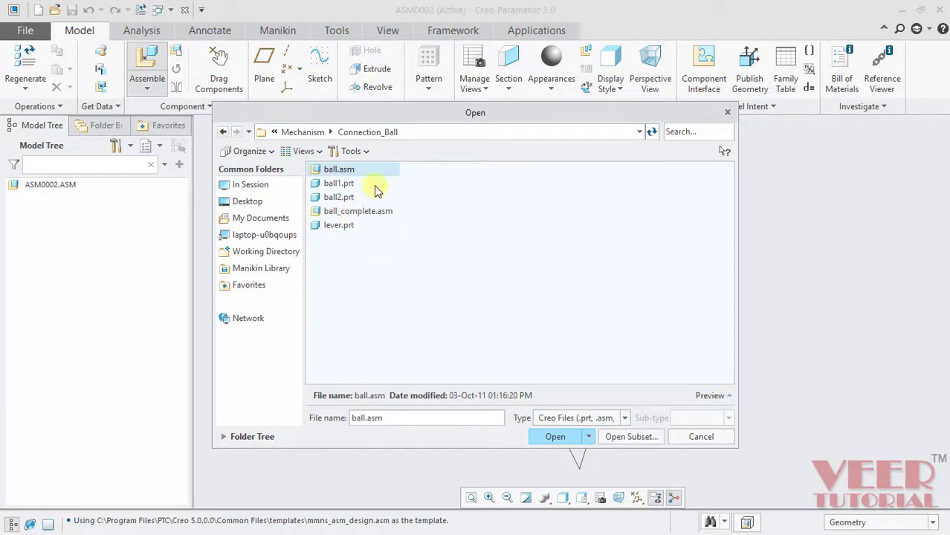
{"action": "left_click", "coordinate": [571, 437]}
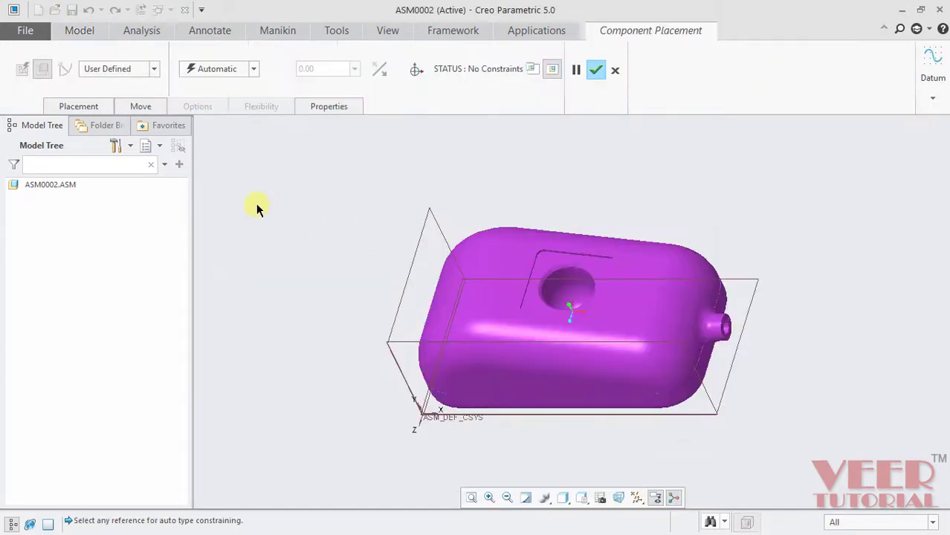
Step: Apply a Fix constraint to ball.asm and confirm its placement
{"action": "left_click", "coordinate": [254, 69]}
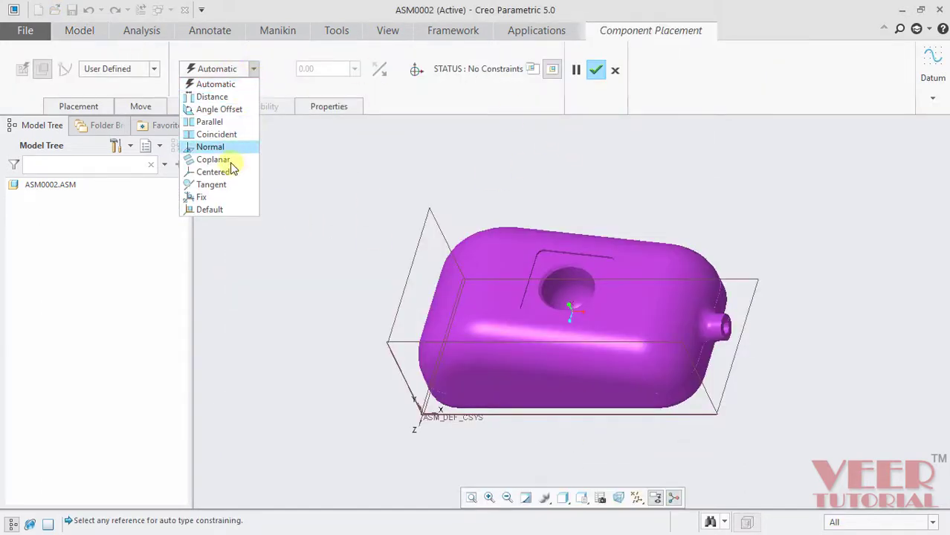
{"action": "left_click", "coordinate": [211, 197]}
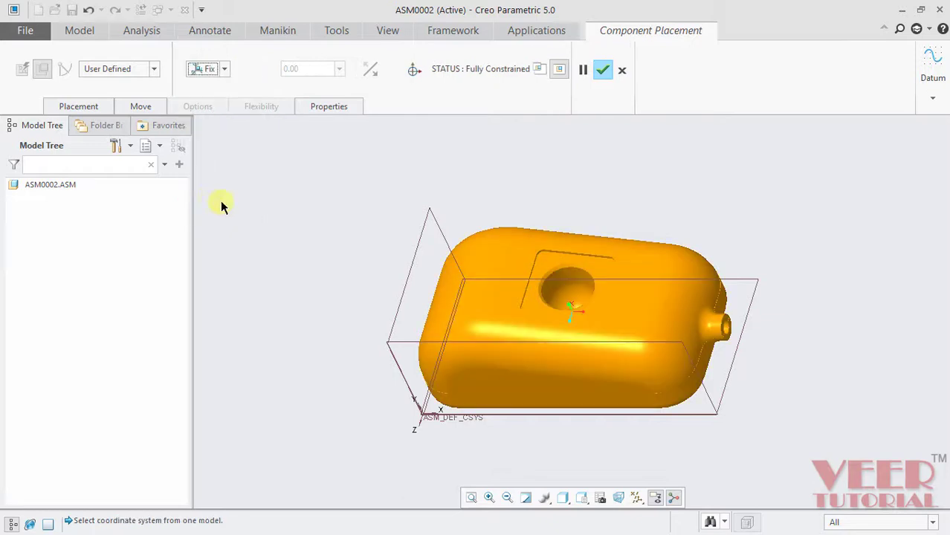
{"action": "left_click", "coordinate": [603, 70]}
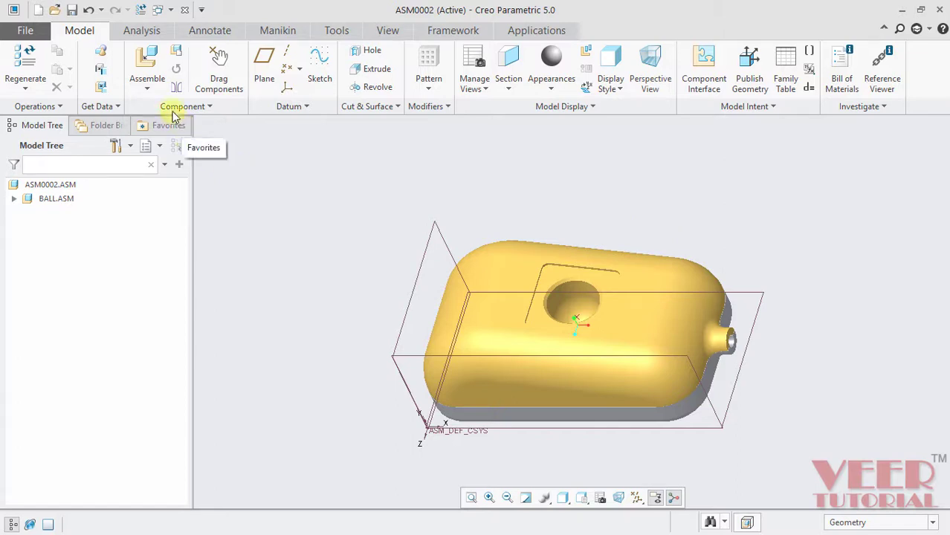
Step: Insert lever.prt into the assembly and set its connection type to Ball
{"action": "left_click", "coordinate": [153, 97]}
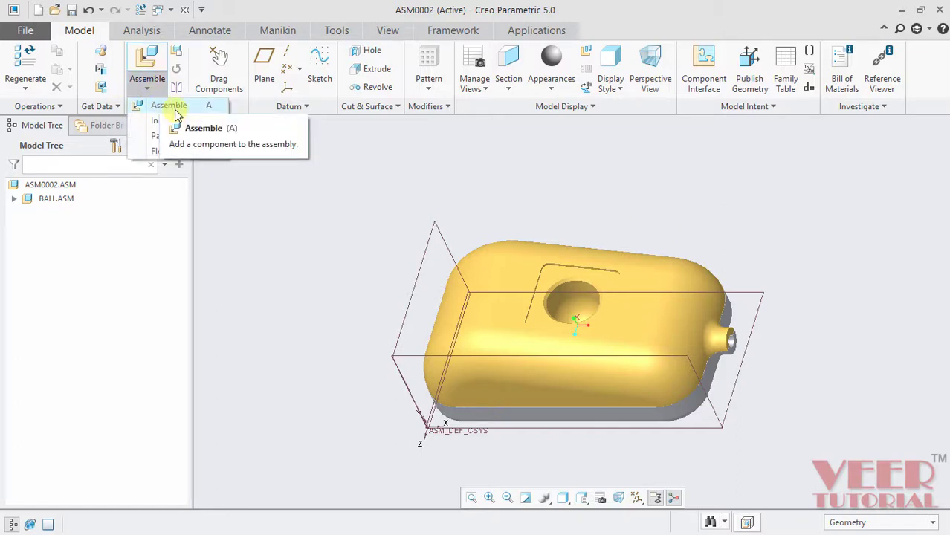
{"action": "left_click", "coordinate": [177, 103]}
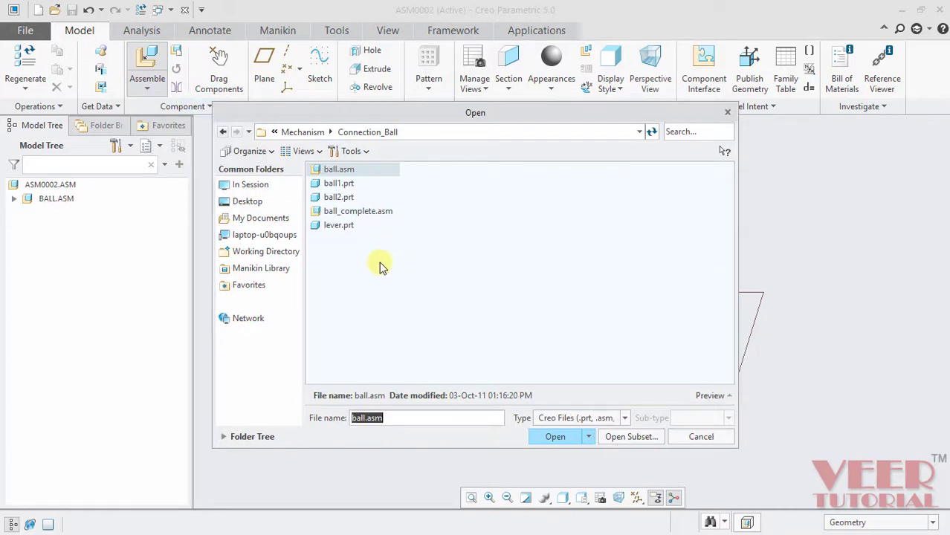
{"action": "left_click", "coordinate": [336, 228]}
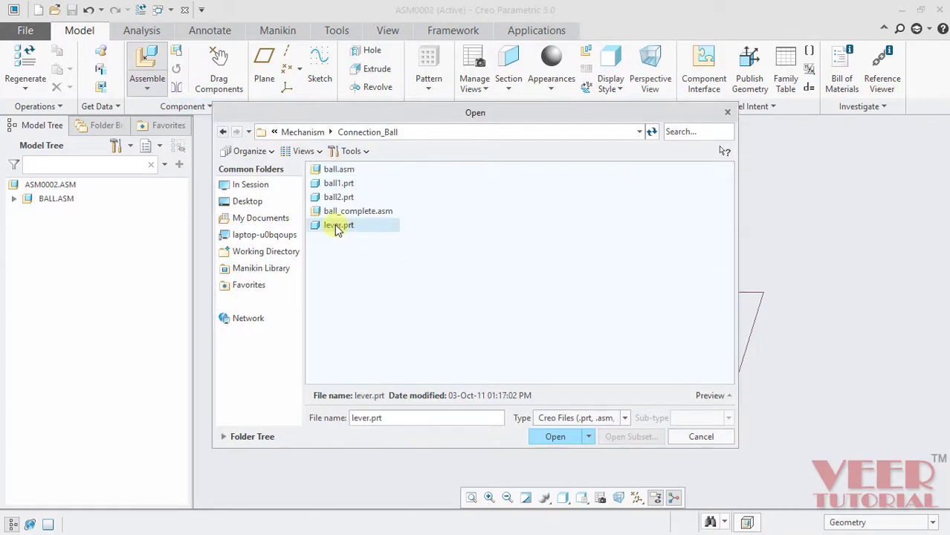
{"action": "left_click", "coordinate": [554, 437]}
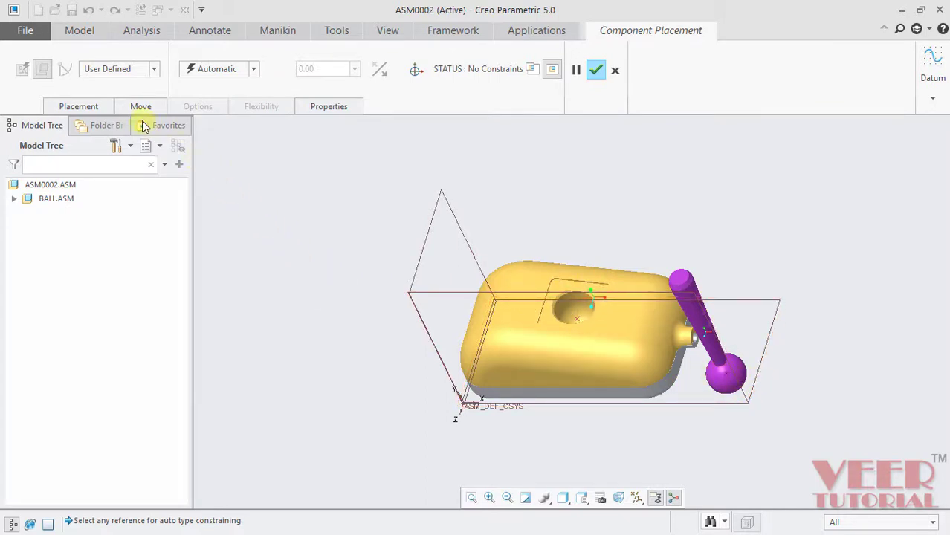
{"action": "left_click", "coordinate": [153, 68]}
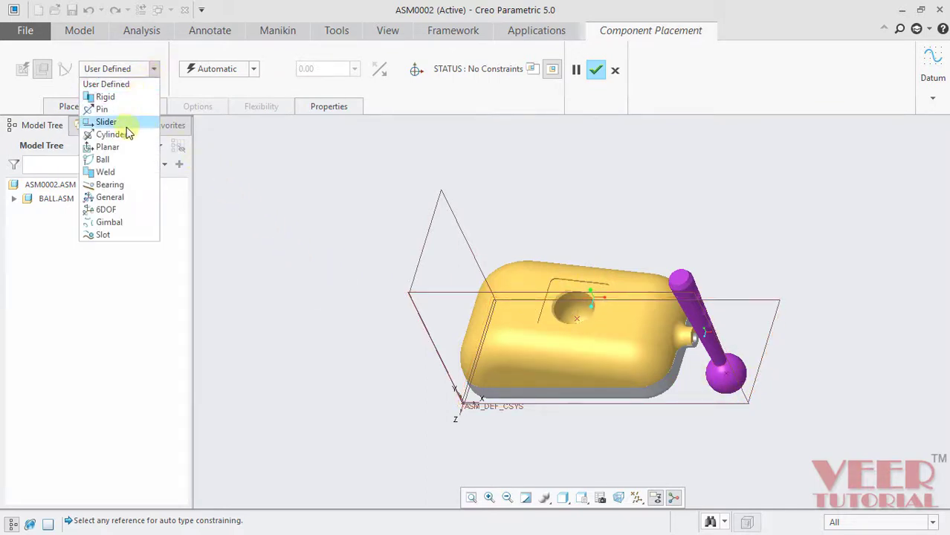
{"action": "left_click", "coordinate": [116, 162]}
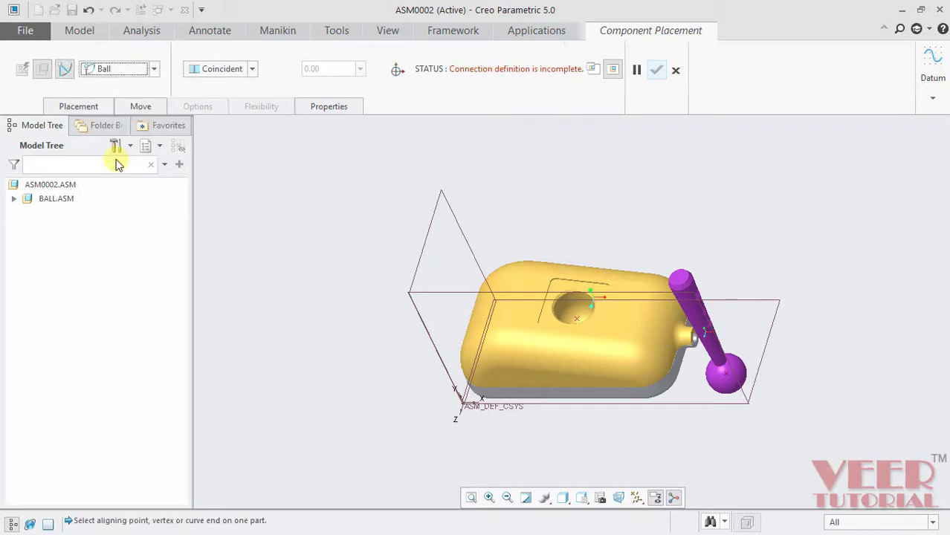
Step: Make the lever ball's datum point coincident with the datum point in the recess
{"action": "left_click", "coordinate": [87, 105]}
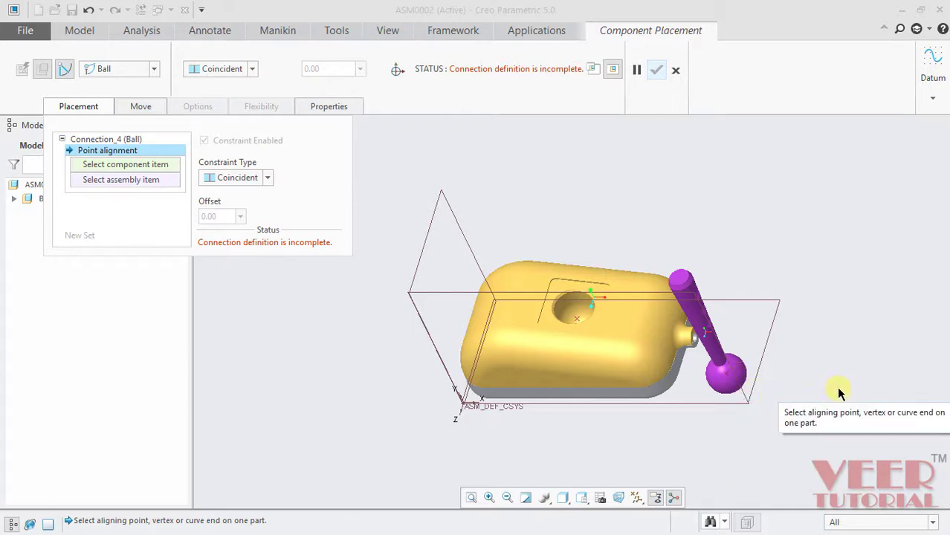
{"action": "scroll", "coordinate": [751, 385], "scroll_direction": "up", "scroll_amount": 4}
{"action": "scroll", "coordinate": [739, 383], "scroll_direction": "up", "scroll_amount": 3}
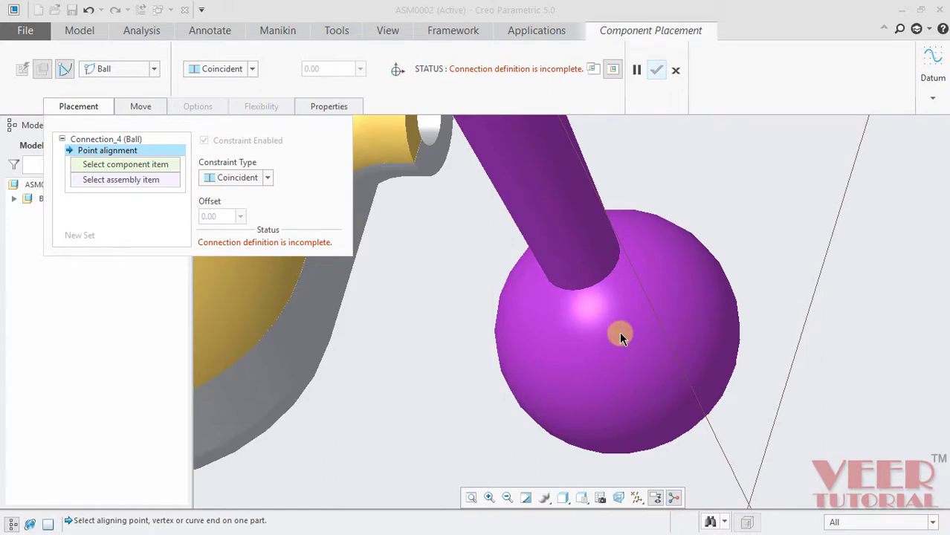
{"action": "left_click", "coordinate": [621, 336]}
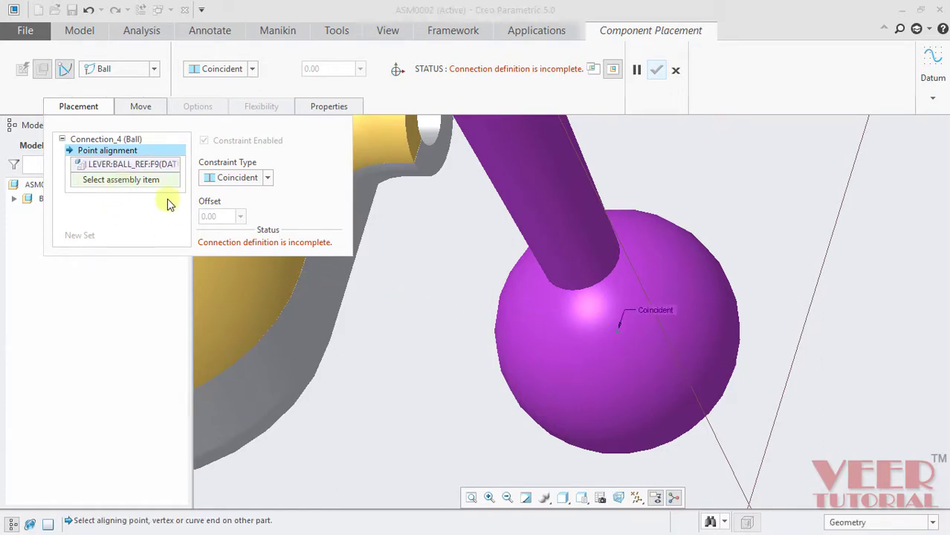
{"action": "scroll", "coordinate": [841, 371], "scroll_direction": "down", "scroll_amount": 5}
{"action": "scroll", "coordinate": [586, 219], "scroll_direction": "up", "scroll_amount": 8}
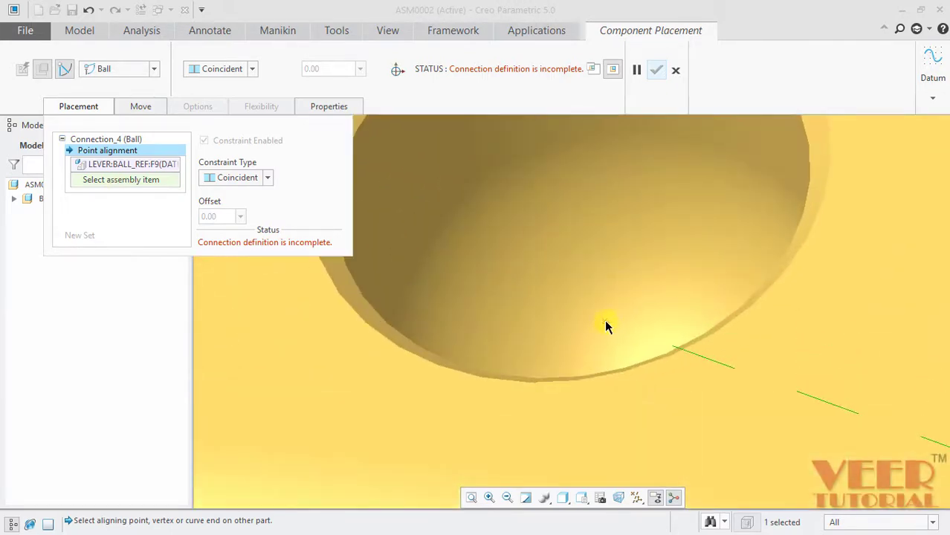
{"action": "left_click", "coordinate": [607, 322]}
{"action": "scroll", "coordinate": [444, 297], "scroll_direction": "down", "scroll_amount": 2}
{"action": "scroll", "coordinate": [444, 298], "scroll_direction": "down", "scroll_amount": 3}
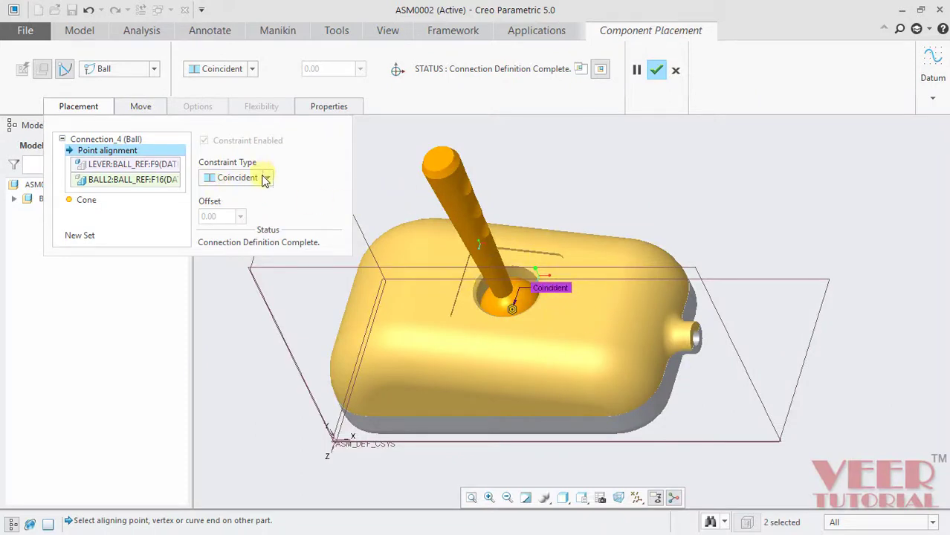
Step: Finish the lever's placement and drag its top in default orientation to test the swivel
{"action": "left_click", "coordinate": [656, 70]}
{"action": "key", "text": "ctrl+d"}
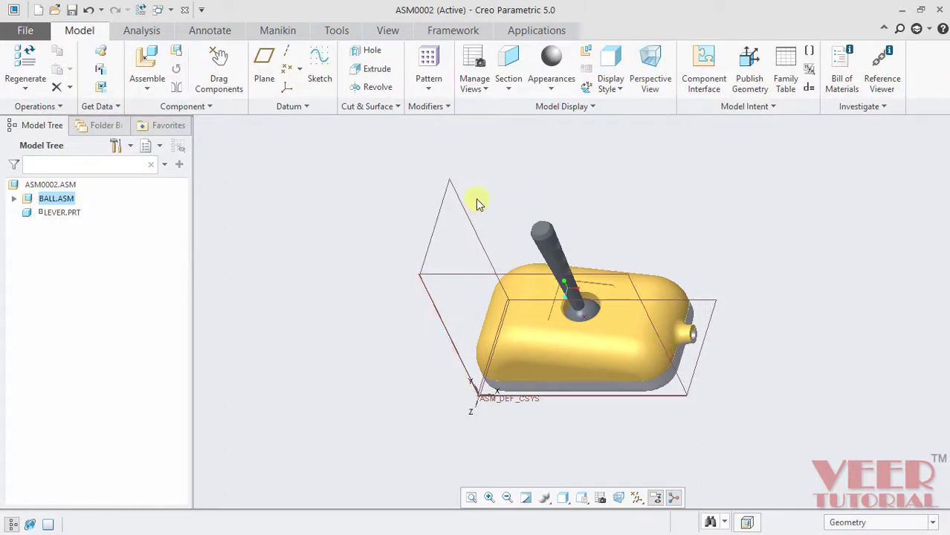
{"action": "left_click", "coordinate": [219, 72]}
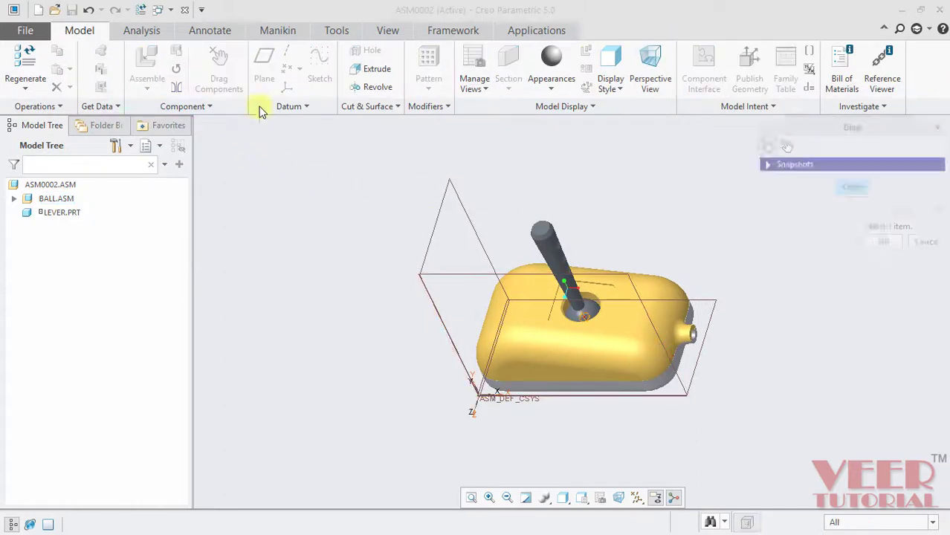
{"action": "left_click", "coordinate": [556, 242]}
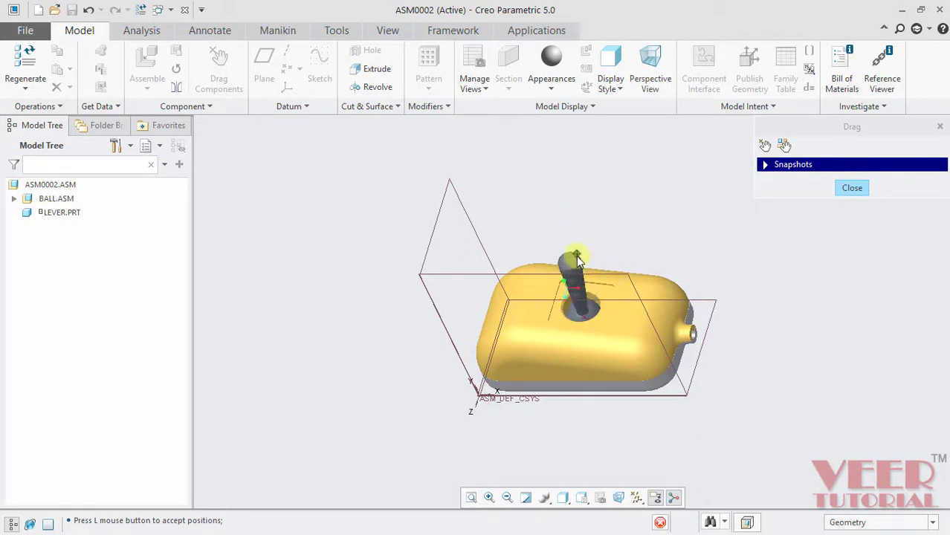
{"action": "left_click", "coordinate": [578, 260]}
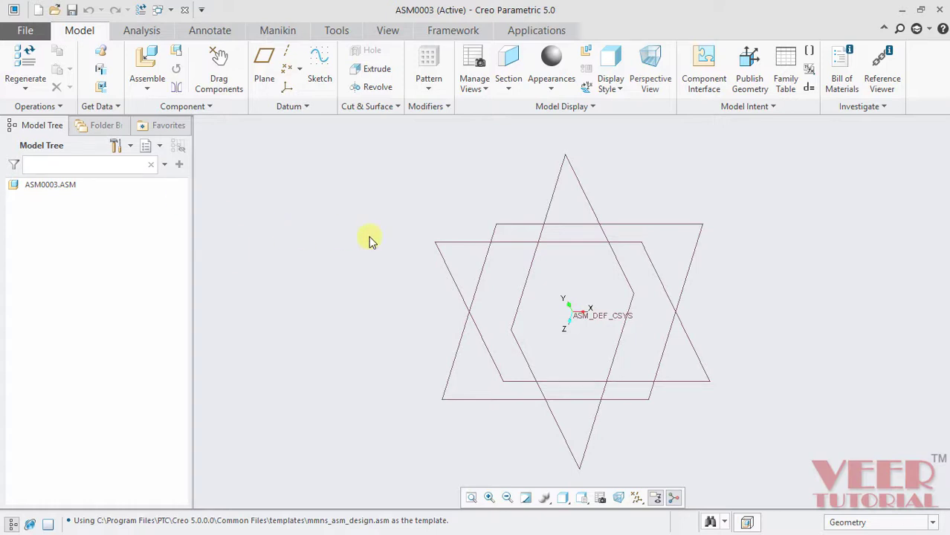
Step: Load the rail part bearing1.prt from the Connection_Bearing folder for placement
{"action": "left_click", "coordinate": [147, 94]}
{"action": "left_click", "coordinate": [177, 103]}
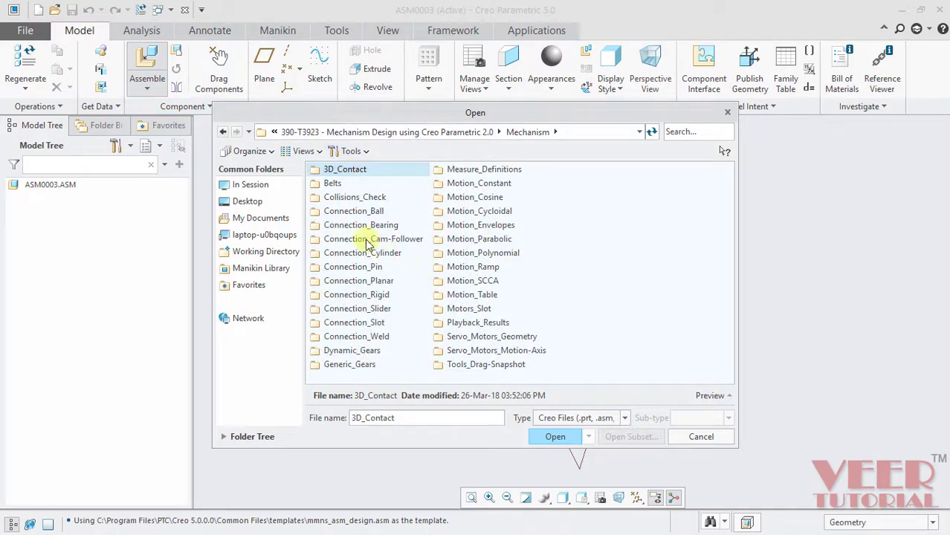
{"action": "double_click", "coordinate": [350, 226]}
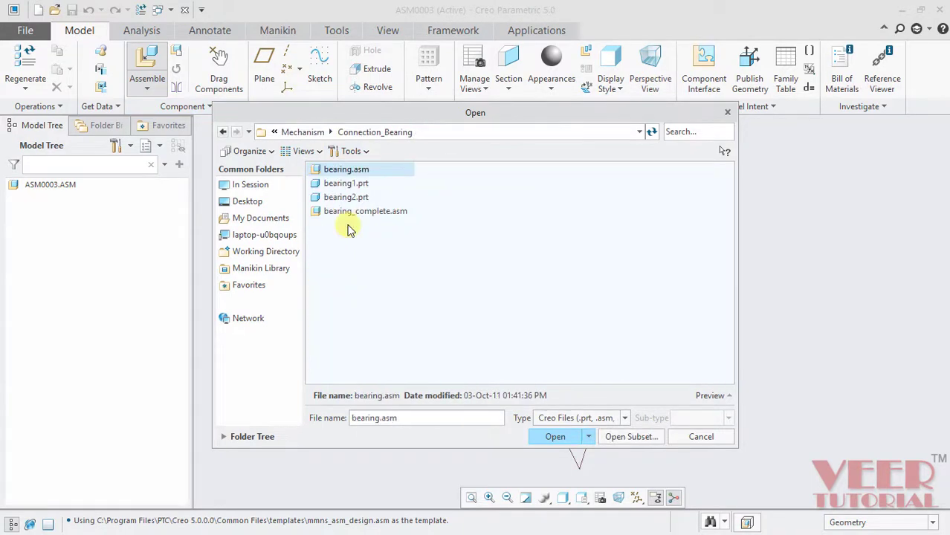
{"action": "key", "text": "Escape"}
{"action": "left_click", "coordinate": [148, 93]}
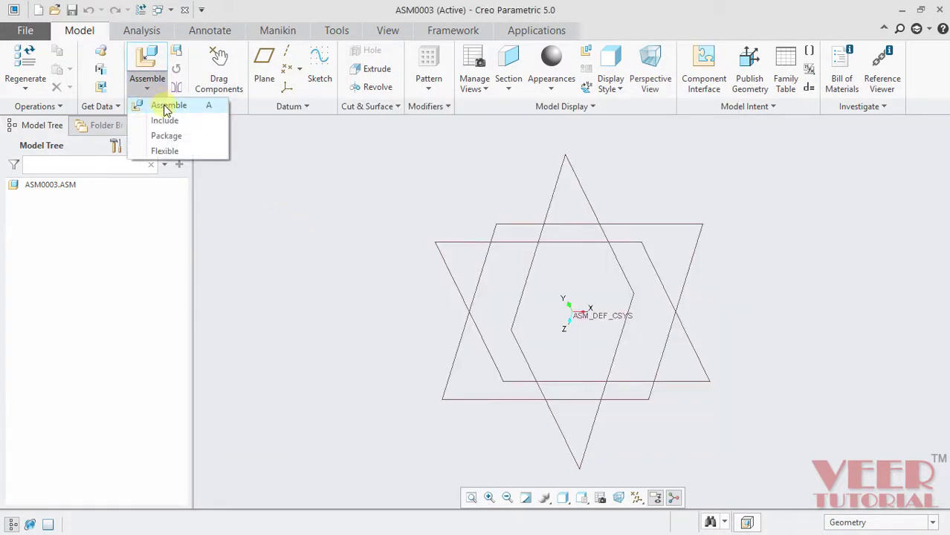
{"action": "left_click", "coordinate": [163, 102]}
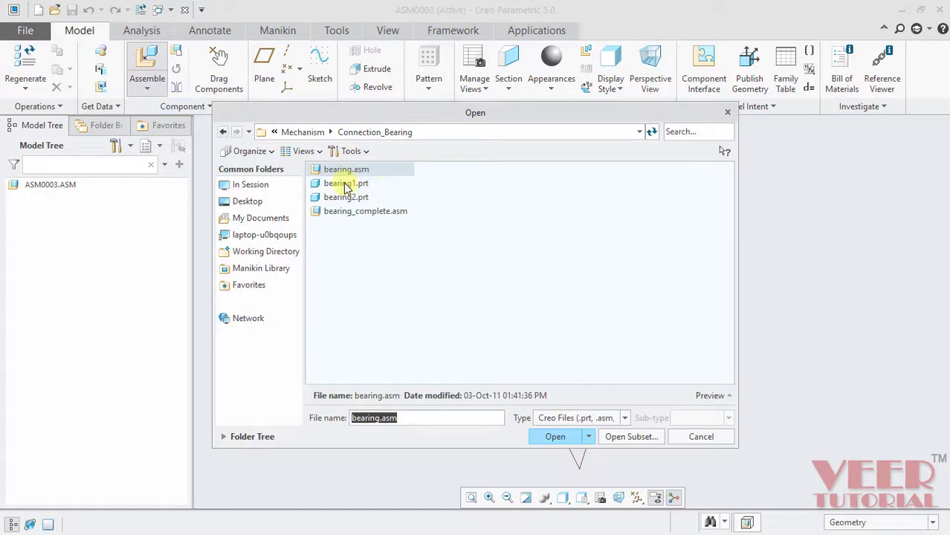
{"action": "left_click", "coordinate": [344, 184]}
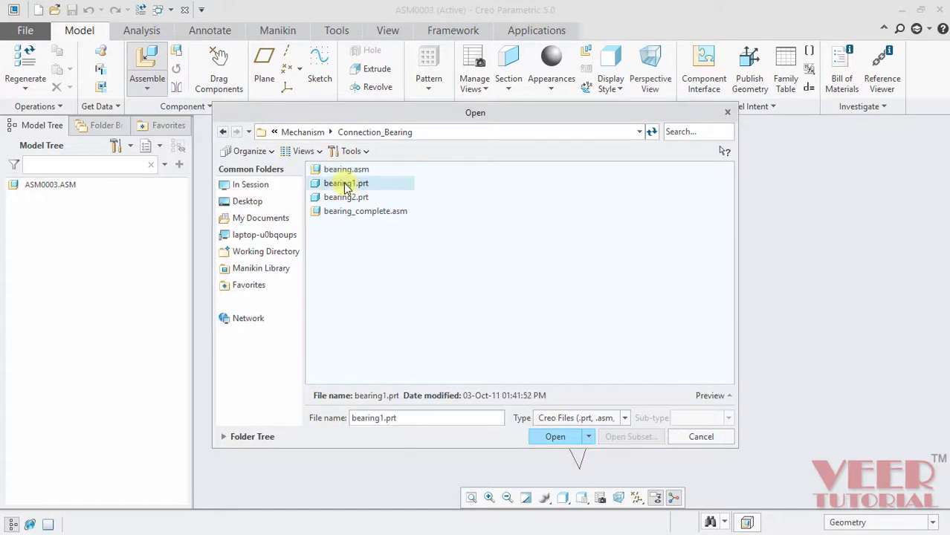
{"action": "left_click", "coordinate": [557, 438]}
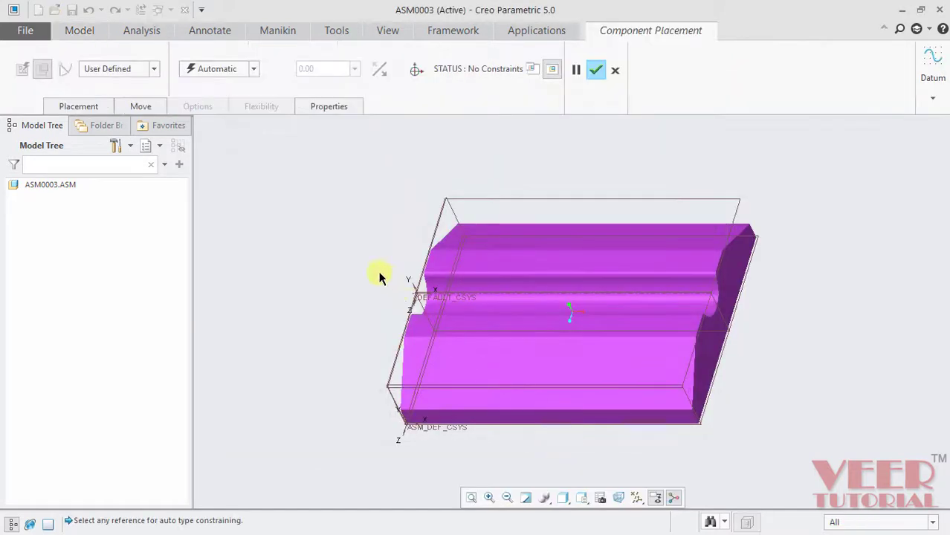
Step: Fix bearing1.prt in its current position and confirm its placement
{"action": "left_click", "coordinate": [254, 70]}
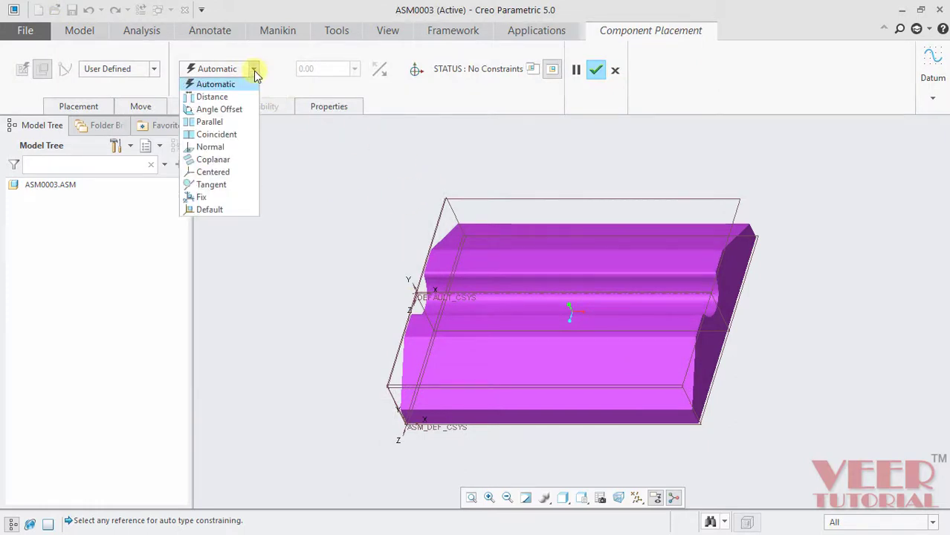
{"action": "left_click", "coordinate": [222, 198]}
{"action": "left_click", "coordinate": [603, 70]}
{"action": "left_click", "coordinate": [147, 87]}
{"action": "left_click", "coordinate": [165, 106]}
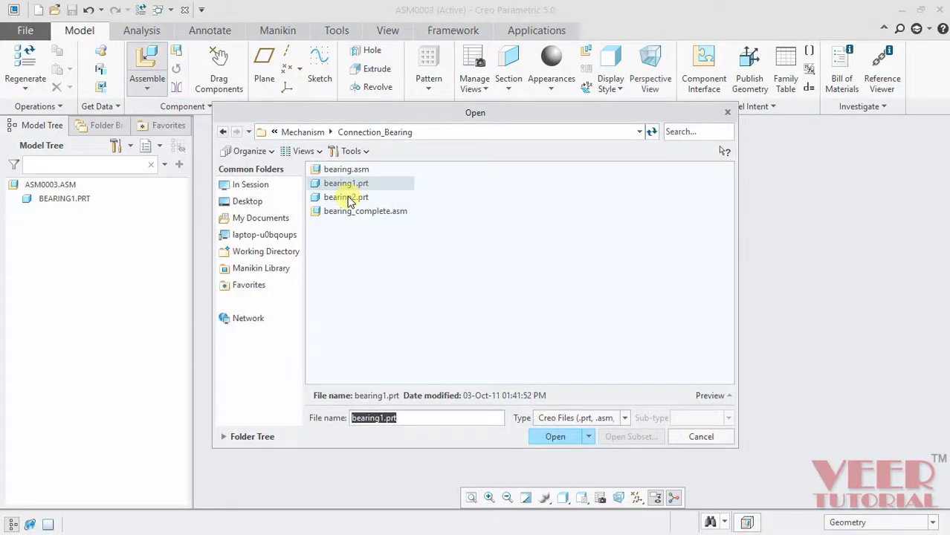
Step: Load the ball part bearing2.prt and give it a Bearing connection
{"action": "left_click", "coordinate": [347, 197]}
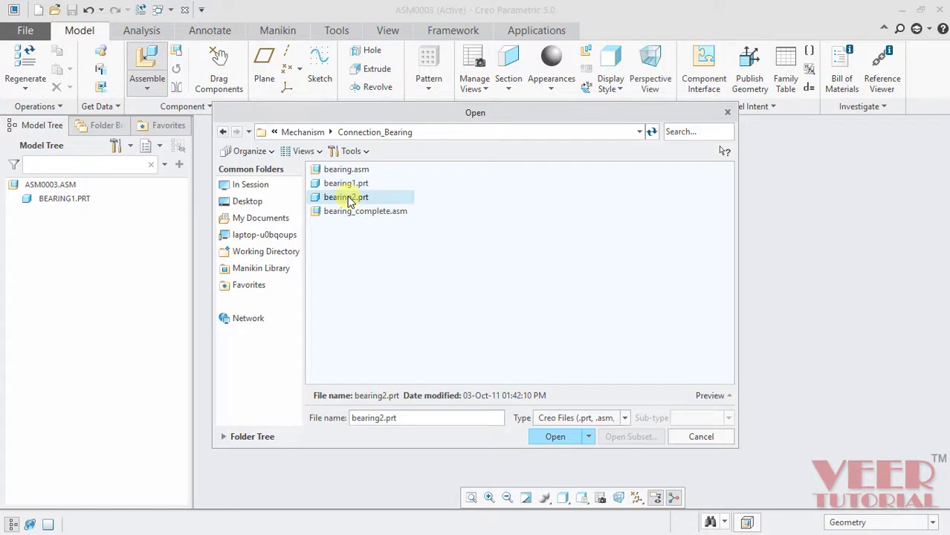
{"action": "left_click", "coordinate": [566, 438]}
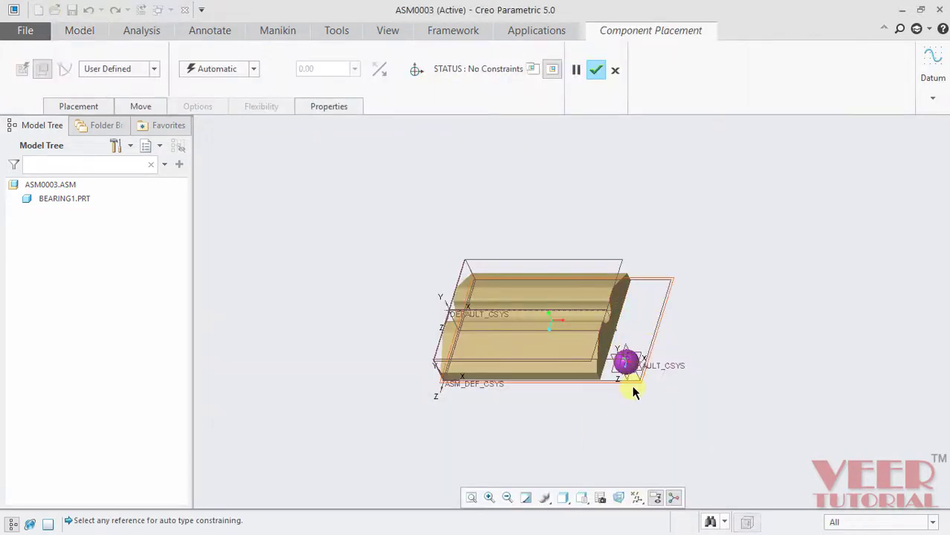
{"action": "scroll", "coordinate": [616, 342], "scroll_direction": "down", "scroll_amount": 2}
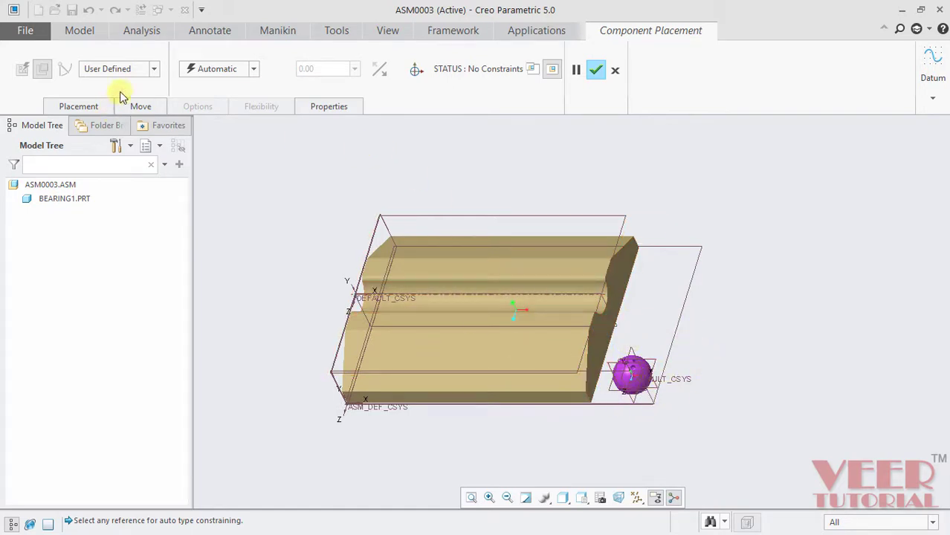
{"action": "left_click", "coordinate": [152, 69]}
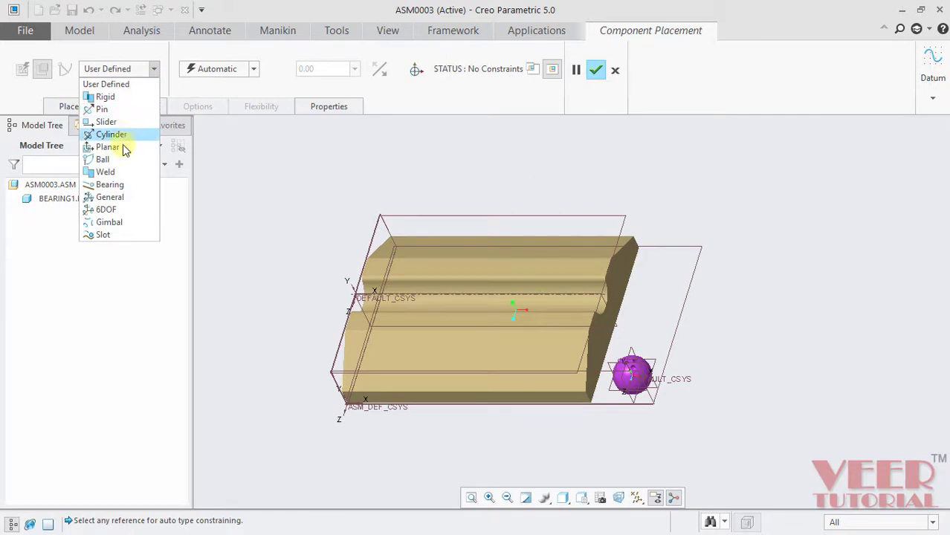
{"action": "left_click", "coordinate": [112, 185]}
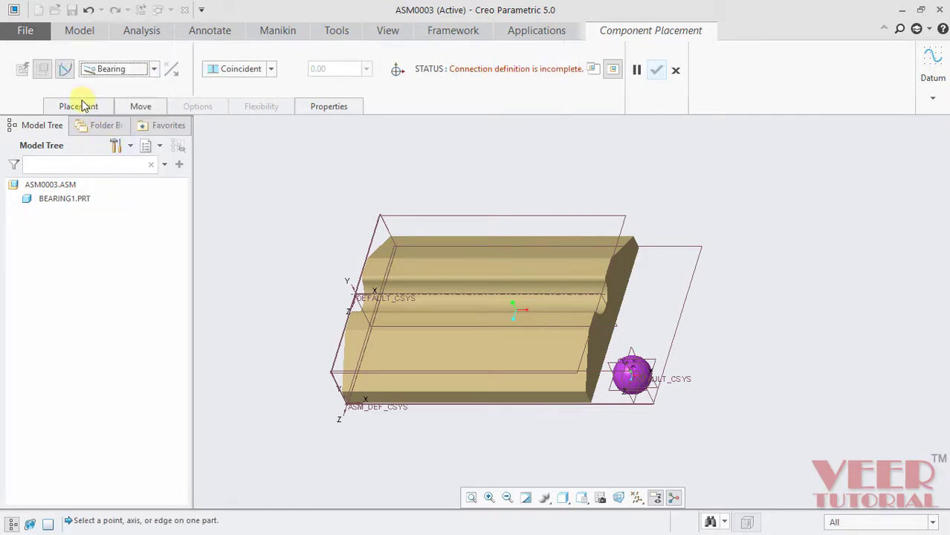
{"action": "left_click", "coordinate": [80, 106]}
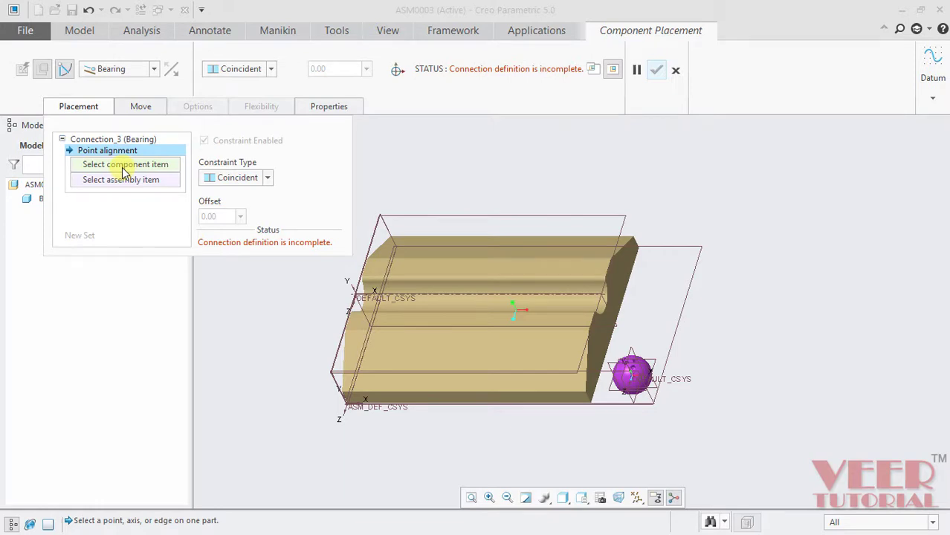
Step: Align bearing2's centre point with bearing1's rail axis A_1
{"action": "scroll", "coordinate": [640, 381], "scroll_direction": "up", "scroll_amount": 5}
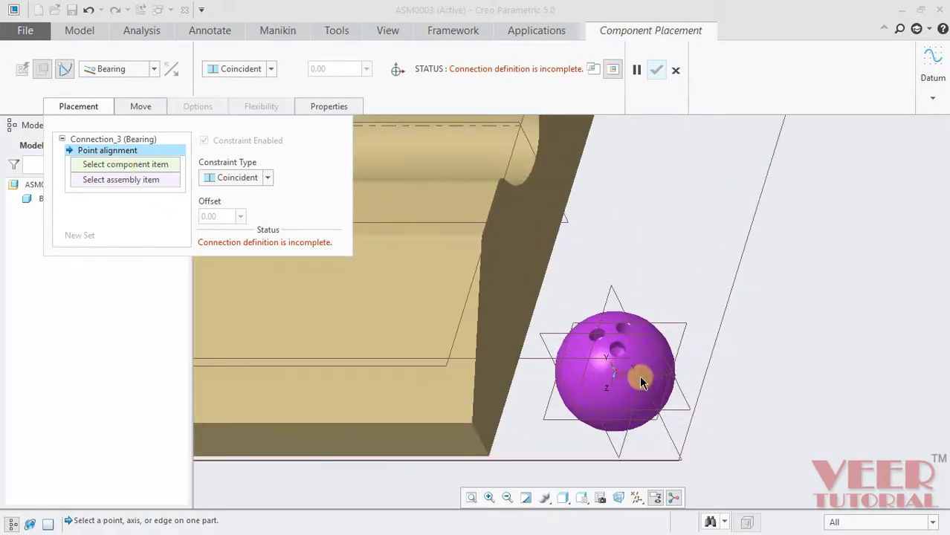
{"action": "scroll", "coordinate": [639, 381], "scroll_direction": "up", "scroll_amount": 1}
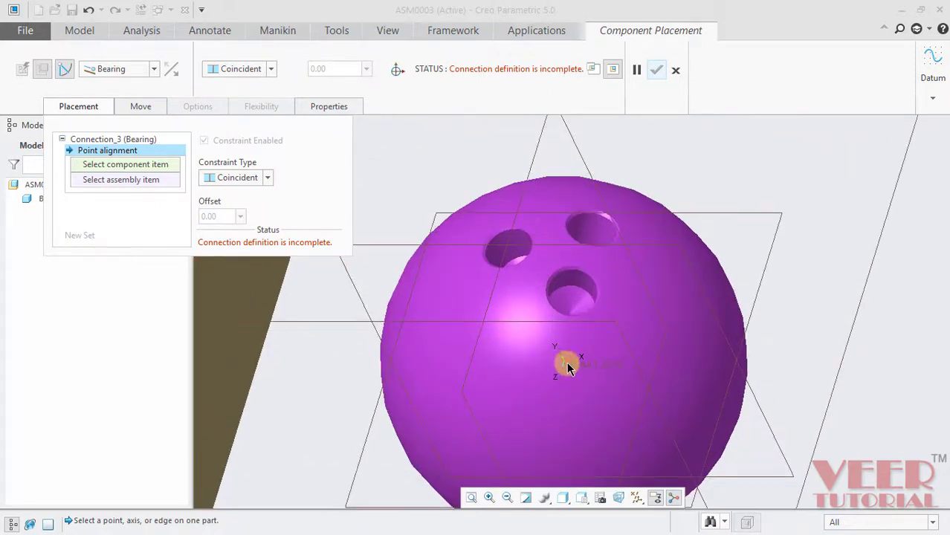
{"action": "left_click", "coordinate": [567, 365]}
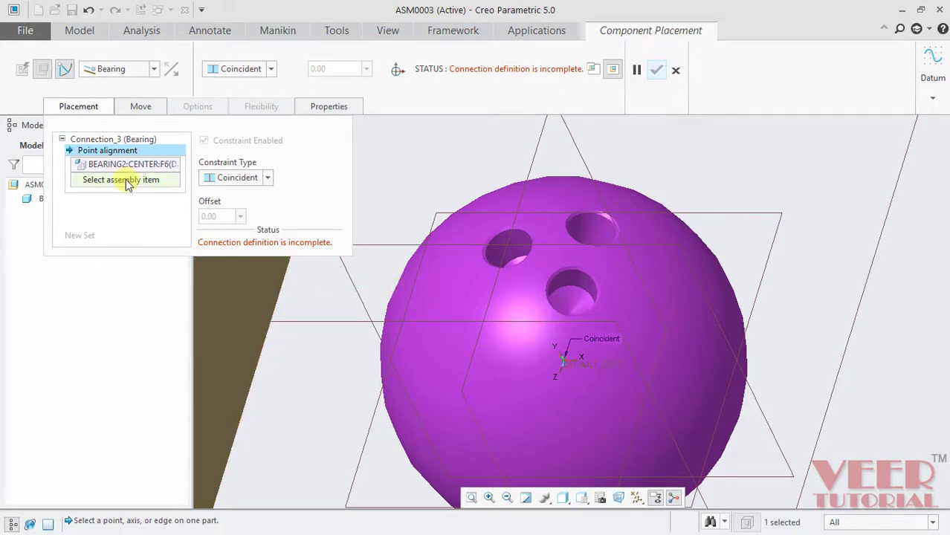
{"action": "scroll", "coordinate": [767, 311], "scroll_direction": "up", "scroll_amount": 5}
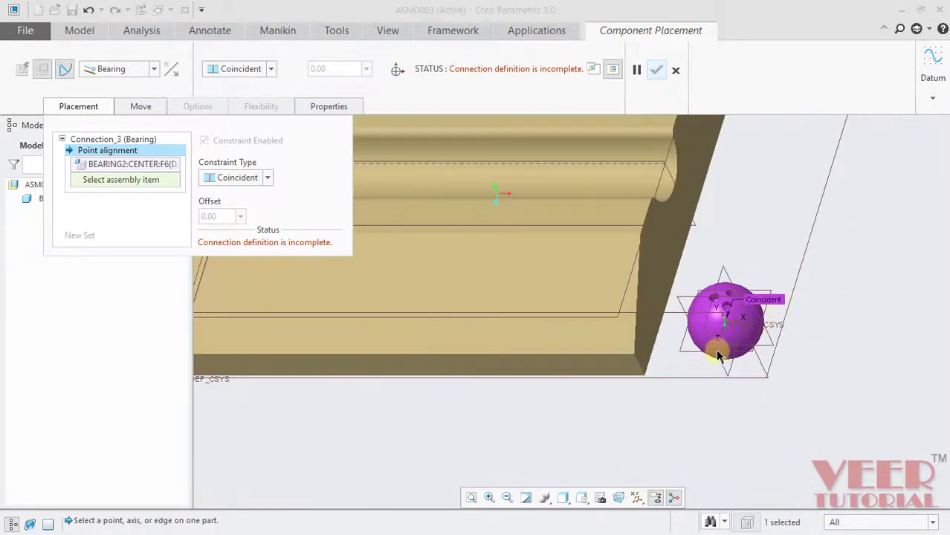
{"action": "scroll", "coordinate": [718, 355], "scroll_direction": "up", "scroll_amount": 3}
{"action": "scroll", "coordinate": [668, 259], "scroll_direction": "down", "scroll_amount": 3}
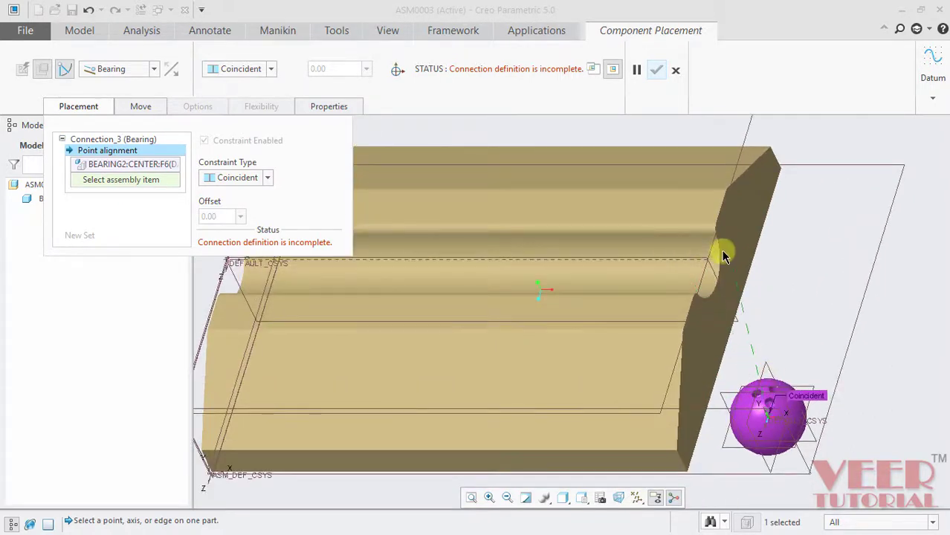
{"action": "scroll", "coordinate": [699, 245], "scroll_direction": "down", "scroll_amount": 4}
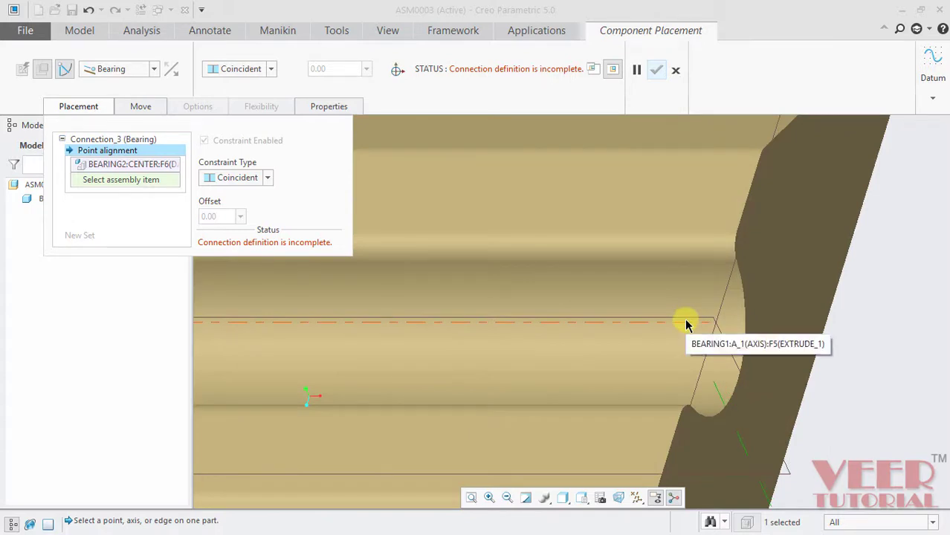
{"action": "left_click", "coordinate": [685, 325]}
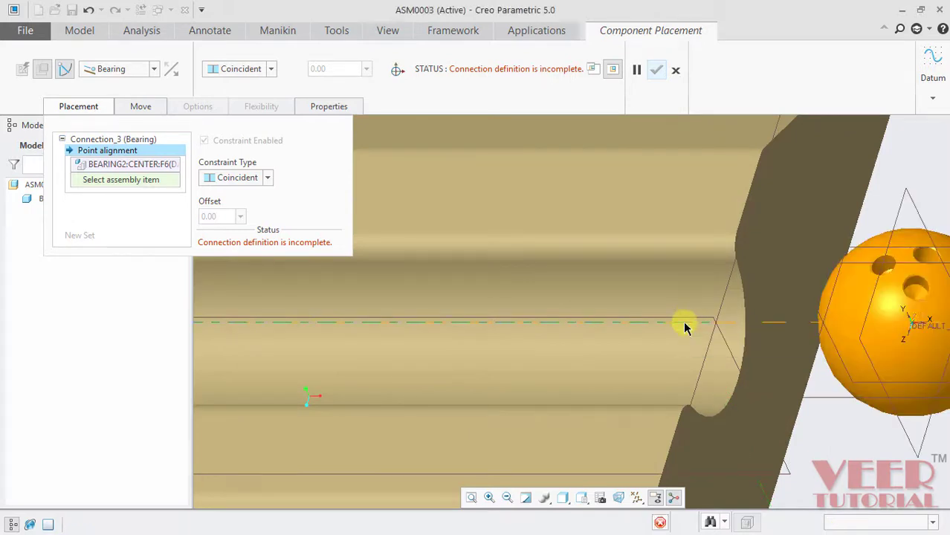
{"action": "scroll", "coordinate": [684, 324], "scroll_direction": "up", "scroll_amount": 2}
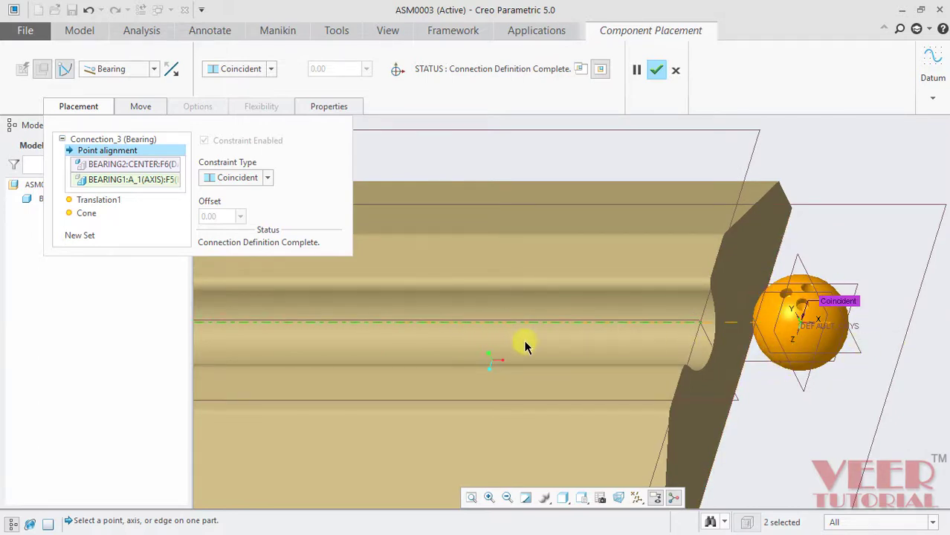
{"action": "left_click", "coordinate": [104, 201]}
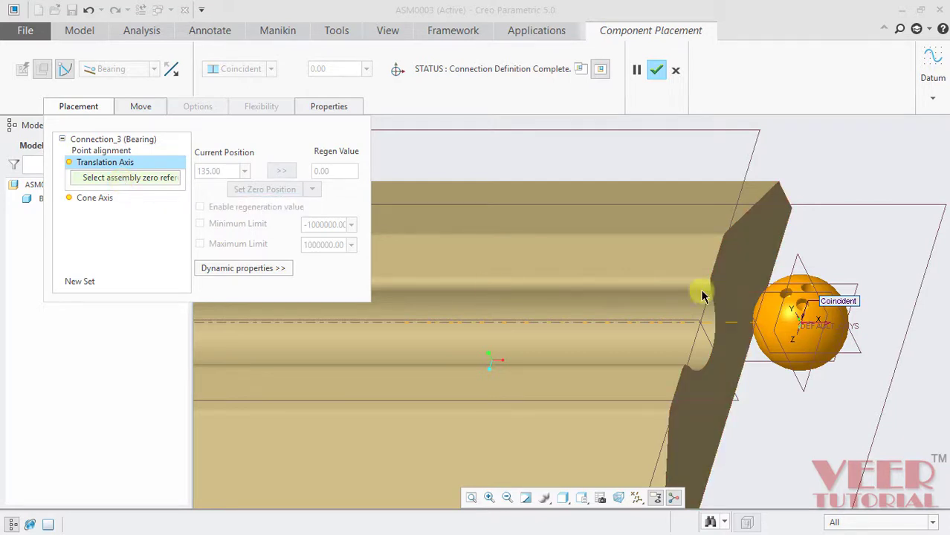
Step: Filter the model tree to show features and expand BEARING1.PRT
{"action": "left_click", "coordinate": [79, 106]}
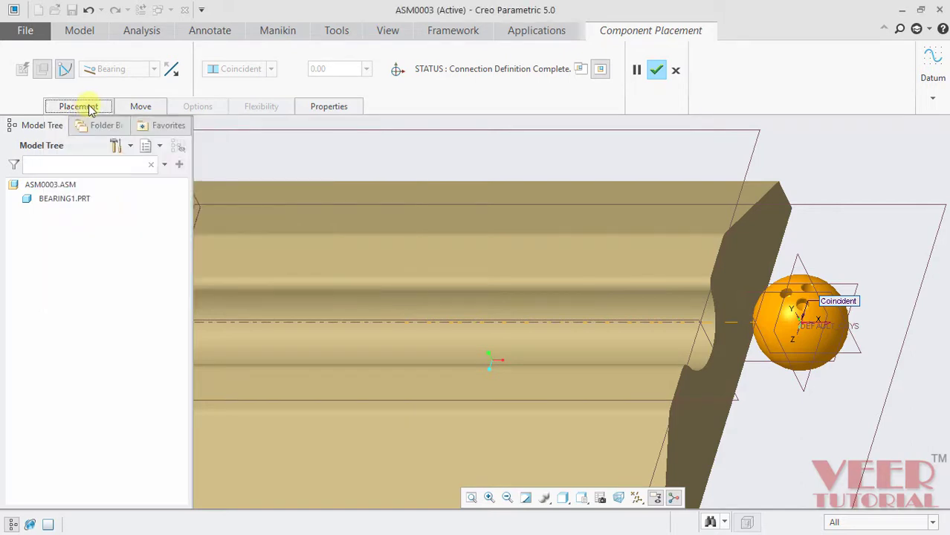
{"action": "left_click", "coordinate": [131, 148]}
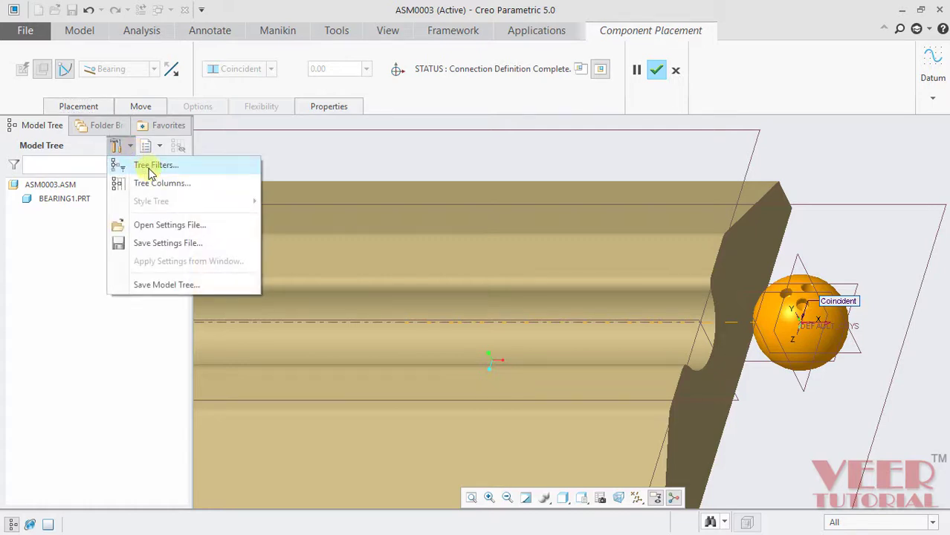
{"action": "left_click", "coordinate": [151, 169]}
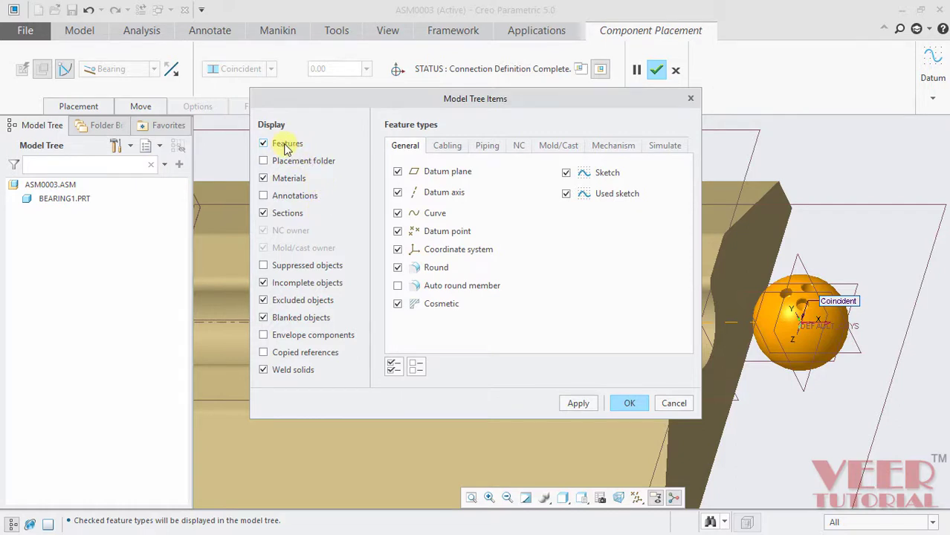
{"action": "left_click", "coordinate": [629, 403]}
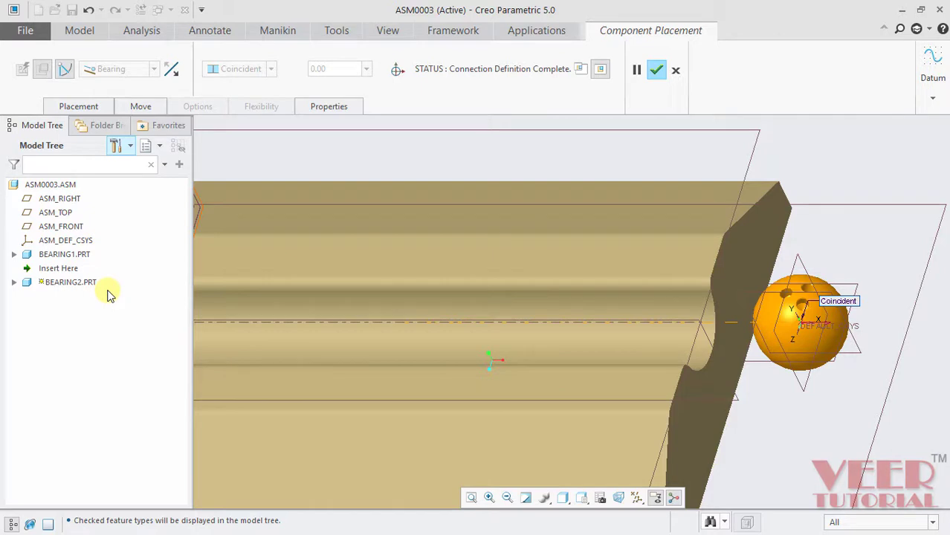
{"action": "left_click", "coordinate": [14, 254]}
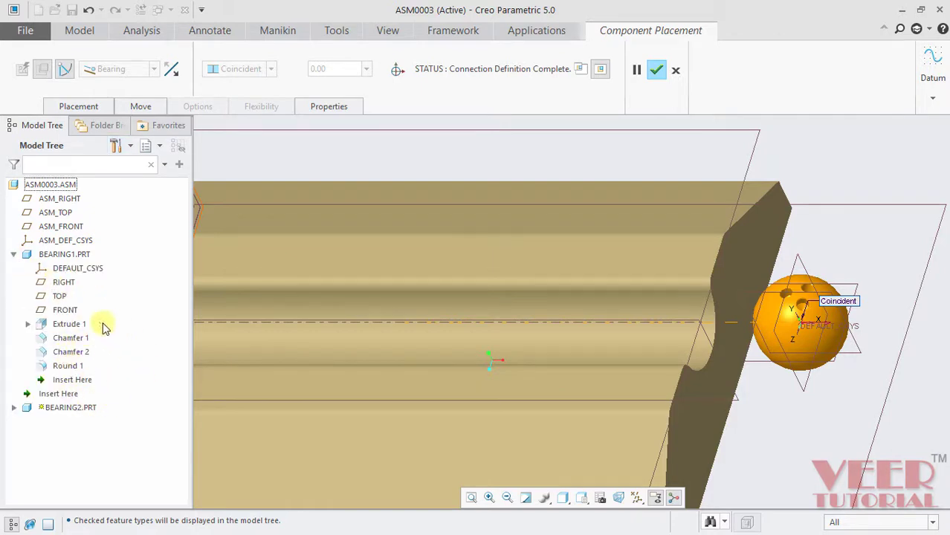
{"action": "scroll", "coordinate": [640, 353], "scroll_direction": "down", "scroll_amount": 3}
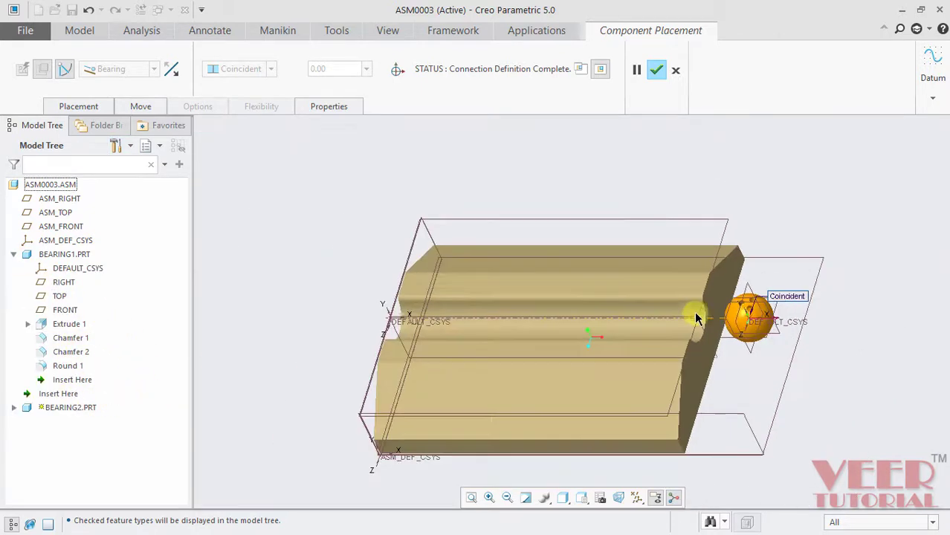
Step: Set the ball's translation position to 0 from ASM_RIGHT and finish its placement
{"action": "left_click", "coordinate": [72, 203]}
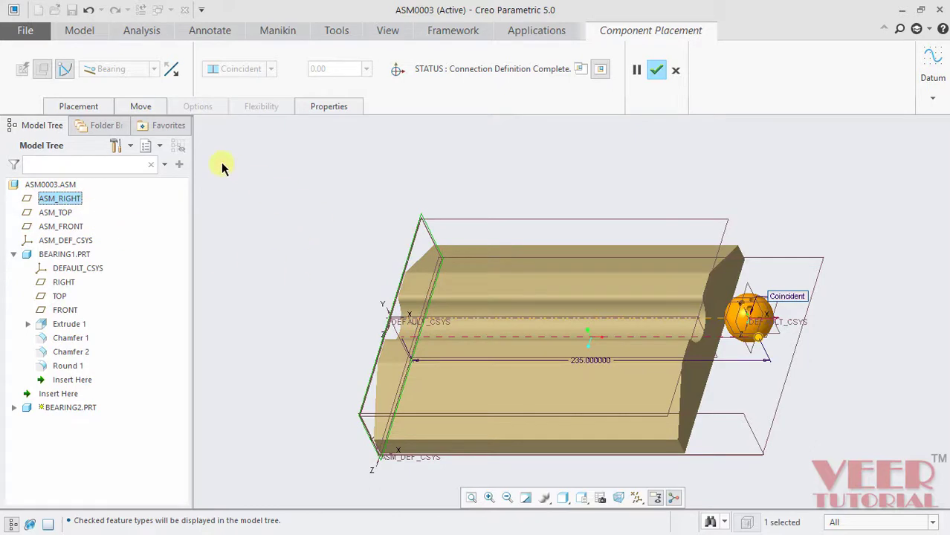
{"action": "left_click", "coordinate": [79, 107]}
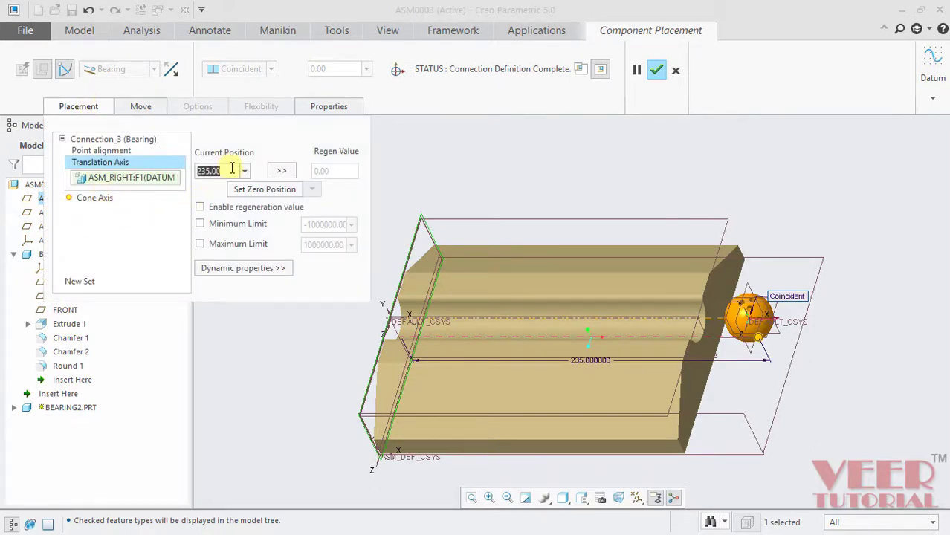
{"action": "type", "text": "0"}
{"action": "key", "text": "Return"}
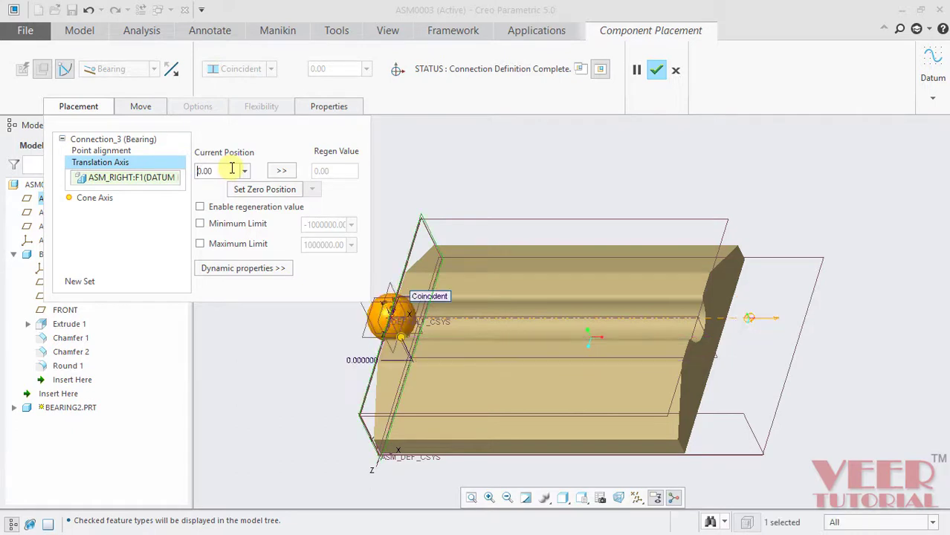
{"action": "left_click", "coordinate": [656, 72]}
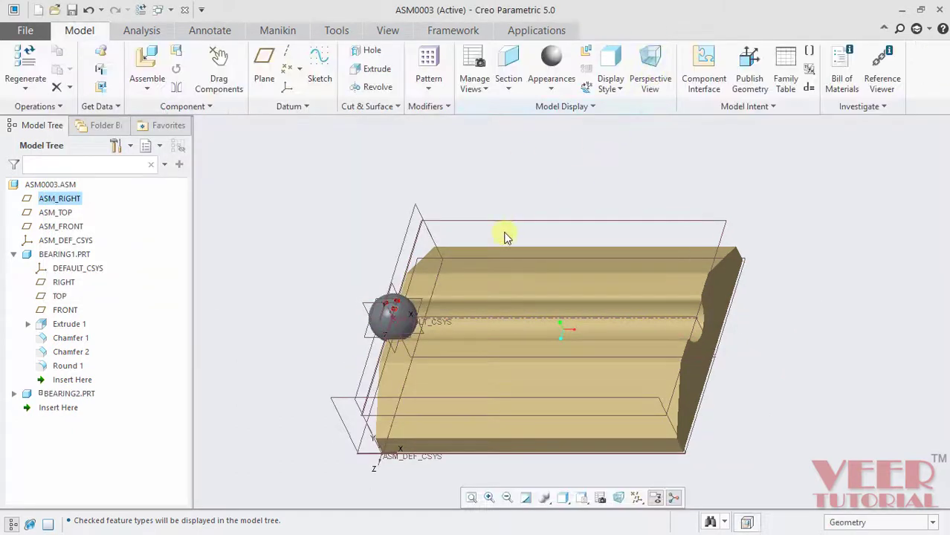
Step: Drag the ball along the rail groove, then select BEARING2.PRT in the model tree
{"action": "left_click", "coordinate": [217, 79]}
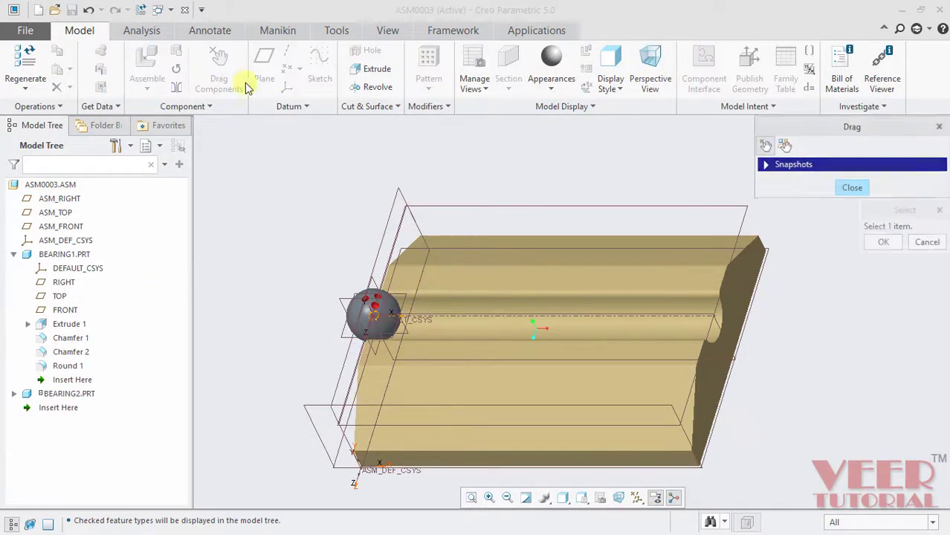
{"action": "left_click", "coordinate": [357, 313]}
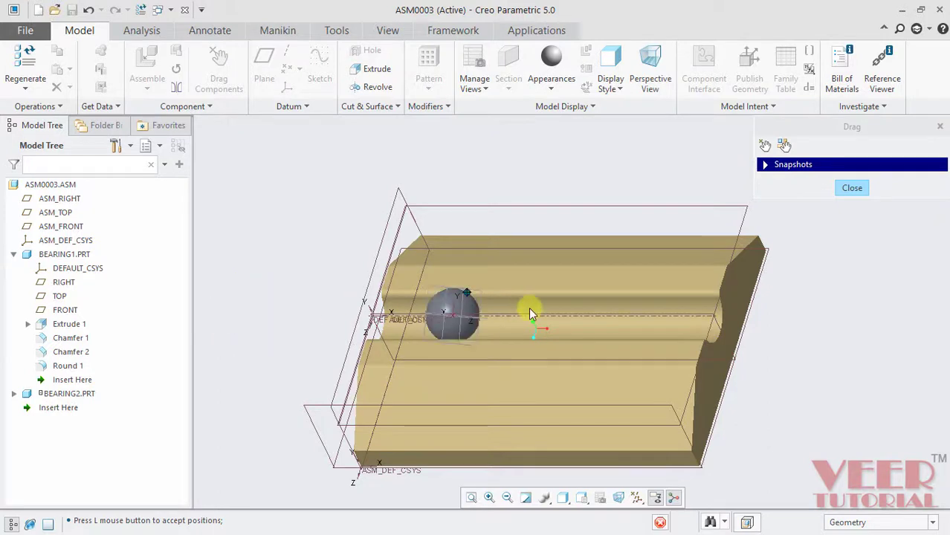
{"action": "left_click", "coordinate": [430, 321]}
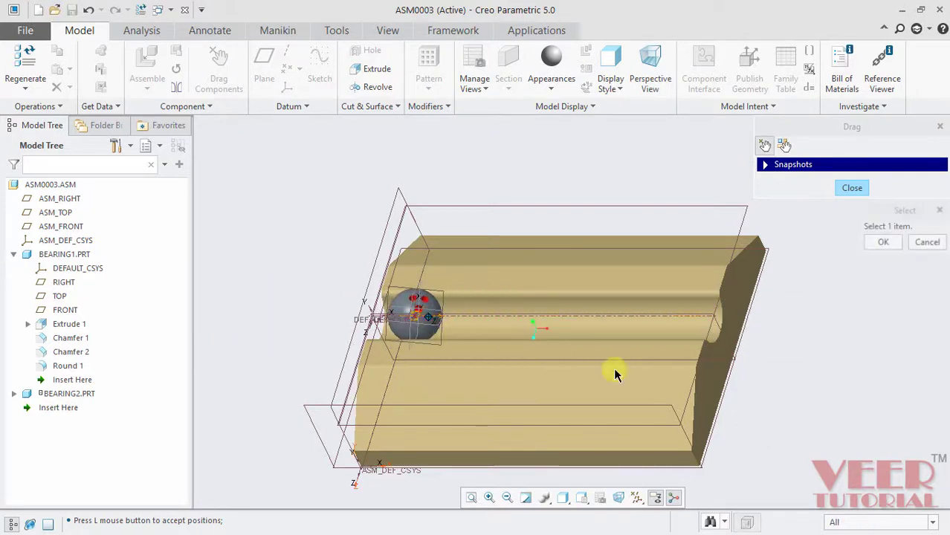
{"action": "left_click", "coordinate": [879, 242]}
{"action": "left_click", "coordinate": [852, 188]}
{"action": "left_click", "coordinate": [77, 394]}
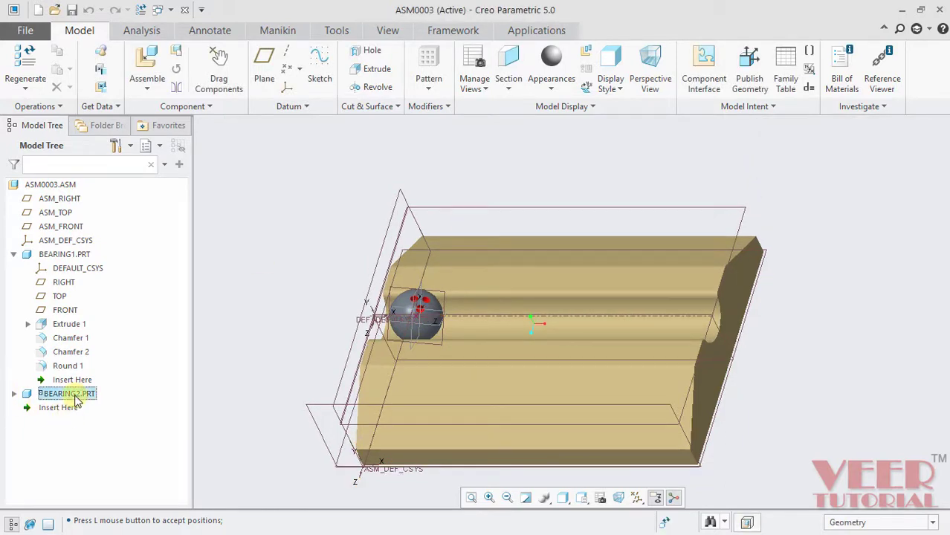
Step: Enable BEARING2's translation limits with minimum 0 and maximum 1000000
{"action": "left_click", "coordinate": [118, 331]}
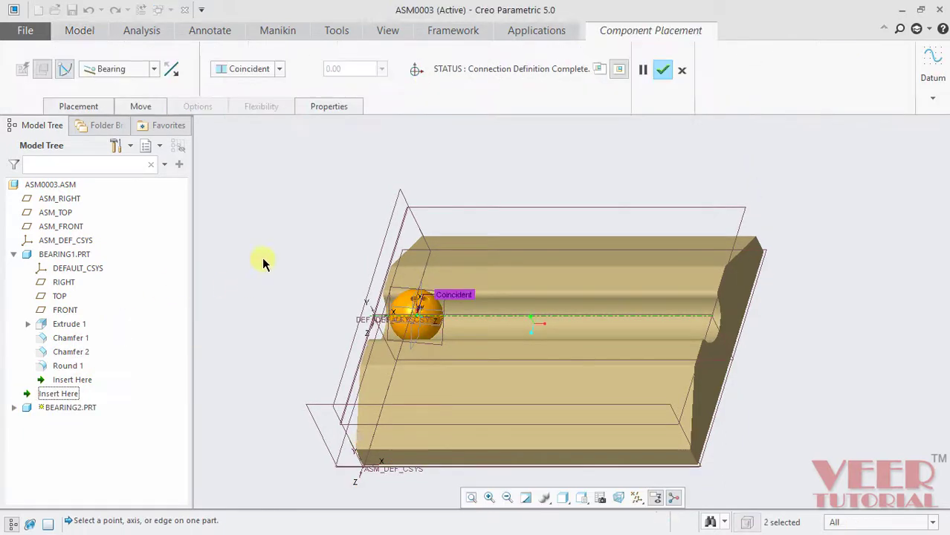
{"action": "left_click", "coordinate": [74, 108]}
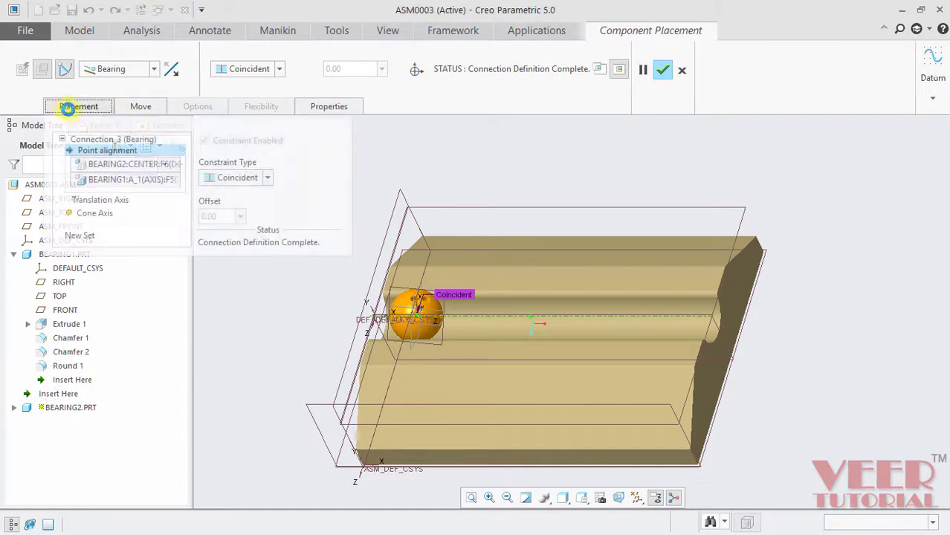
{"action": "left_click", "coordinate": [104, 201]}
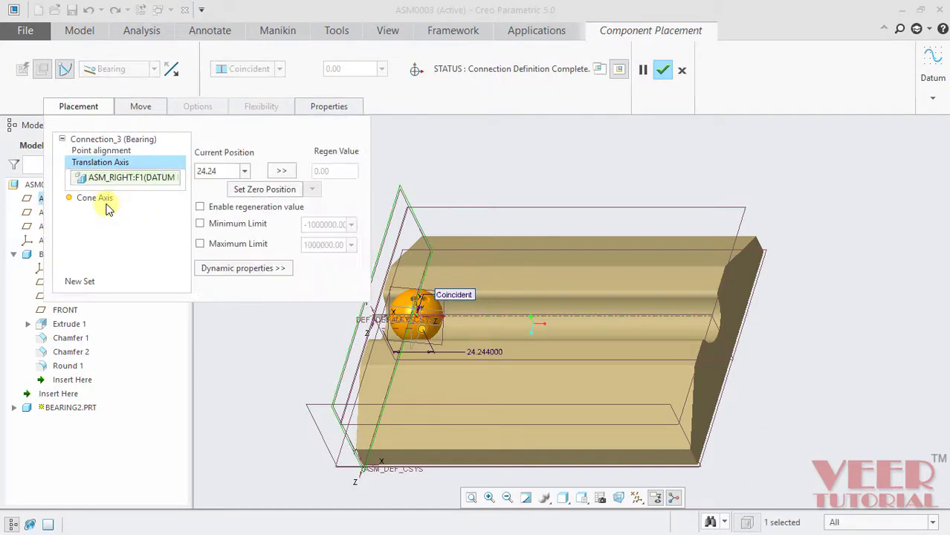
{"action": "left_click", "coordinate": [217, 226]}
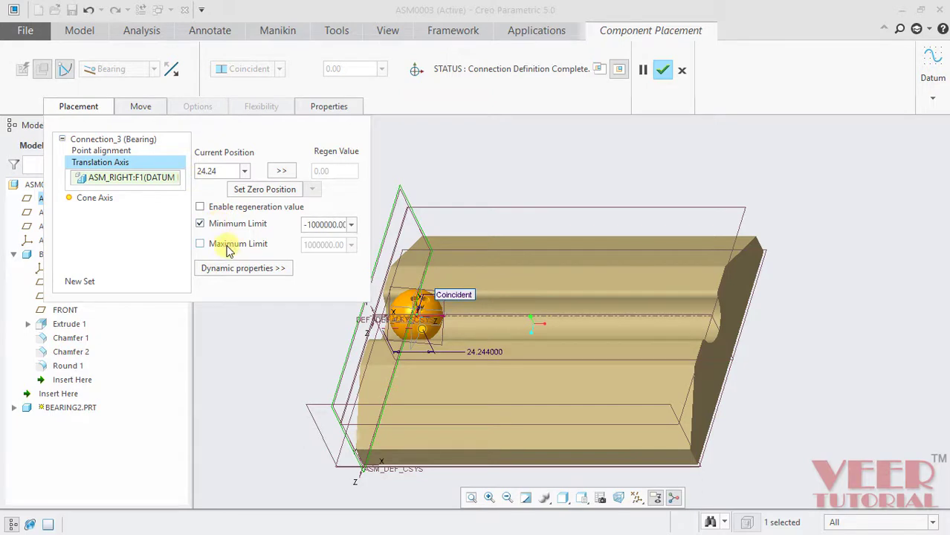
{"action": "left_click", "coordinate": [228, 246]}
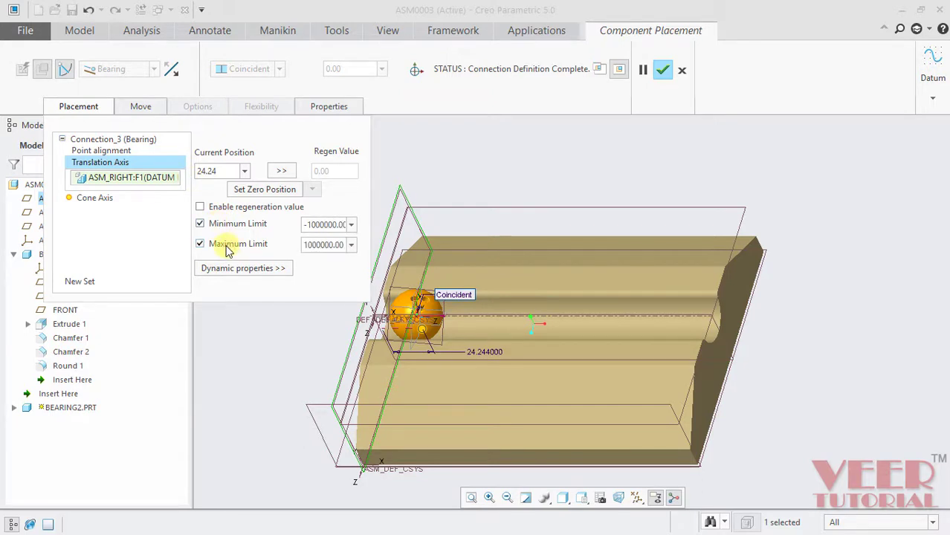
{"action": "double_click", "coordinate": [325, 225]}
{"action": "key", "text": "BackSpace"}
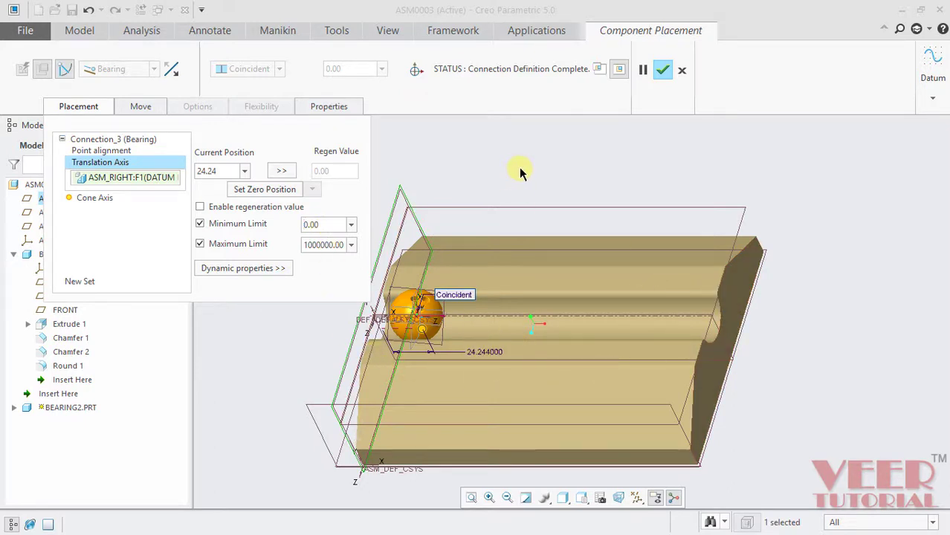
Step: Measure the distance between the groove edges at the rail's near and far ends (200 mm)
{"action": "left_click", "coordinate": [145, 31]}
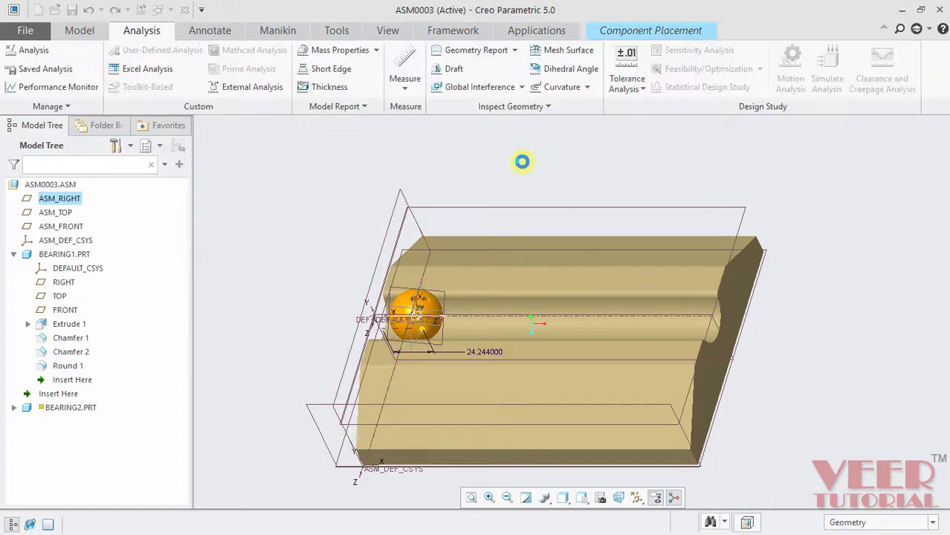
{"action": "left_click", "coordinate": [404, 86]}
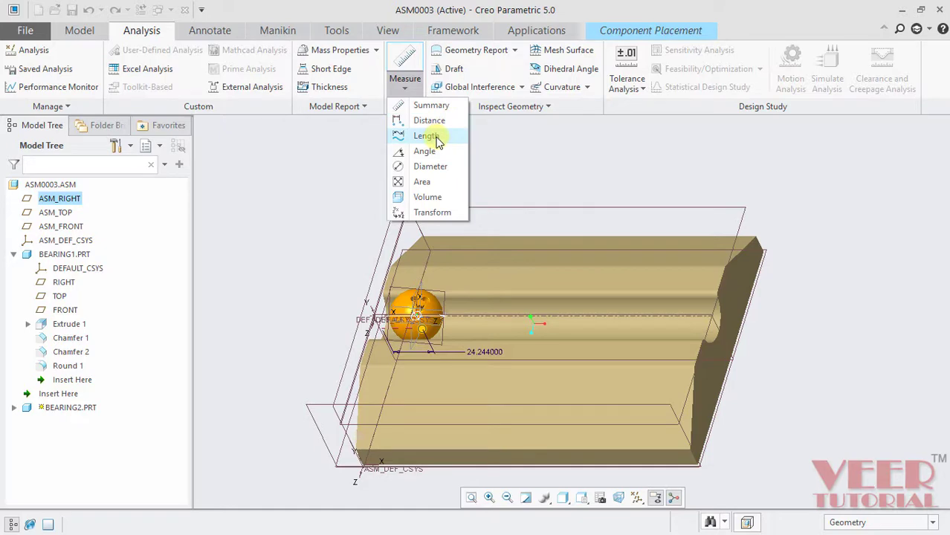
{"action": "left_click", "coordinate": [429, 120]}
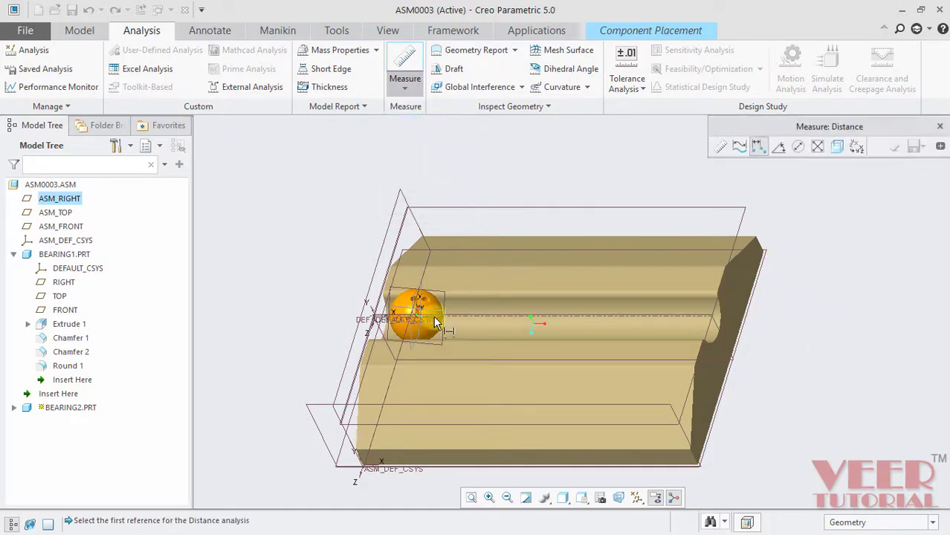
{"action": "scroll", "coordinate": [404, 303], "scroll_direction": "up", "scroll_amount": 3}
{"action": "scroll", "coordinate": [378, 264], "scroll_direction": "up", "scroll_amount": 2}
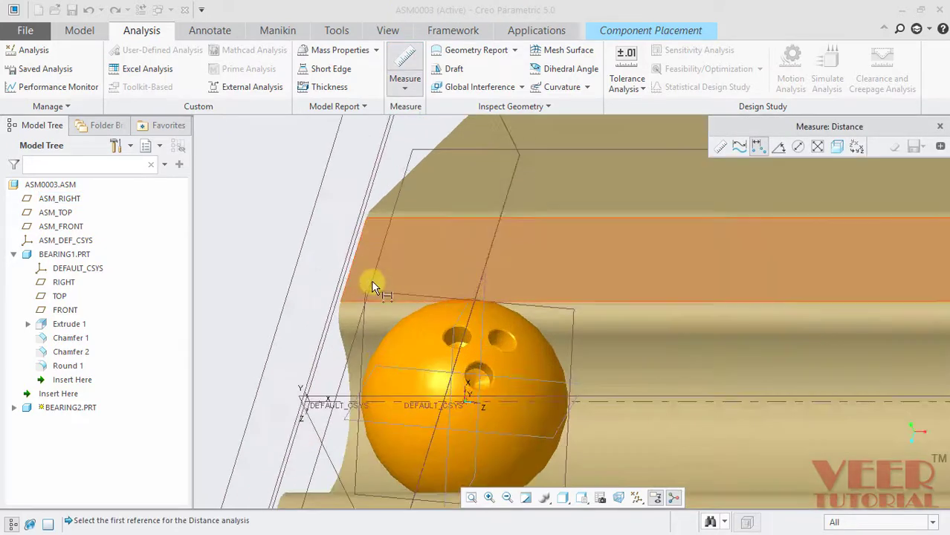
{"action": "left_click", "coordinate": [344, 348]}
{"action": "scroll", "coordinate": [343, 347], "scroll_direction": "down", "scroll_amount": 3}
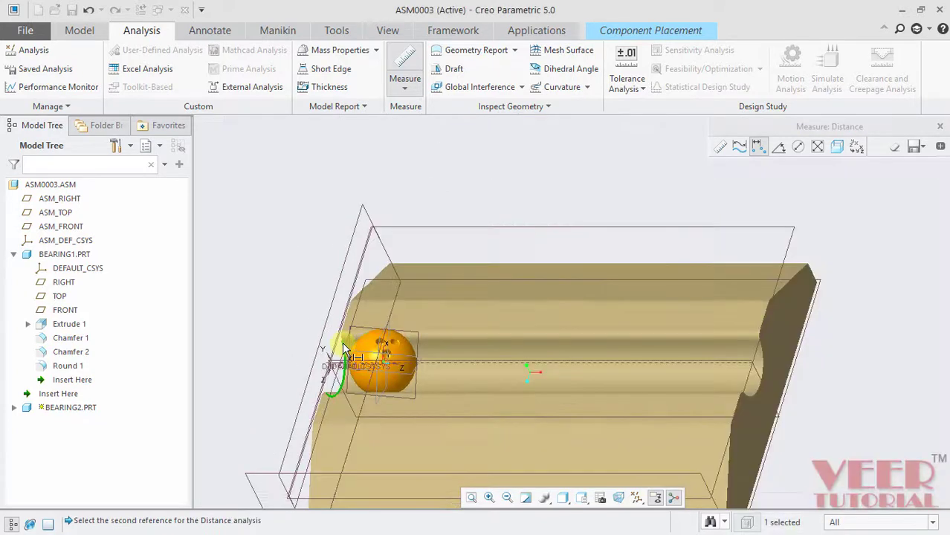
{"action": "left_click", "coordinate": [765, 364]}
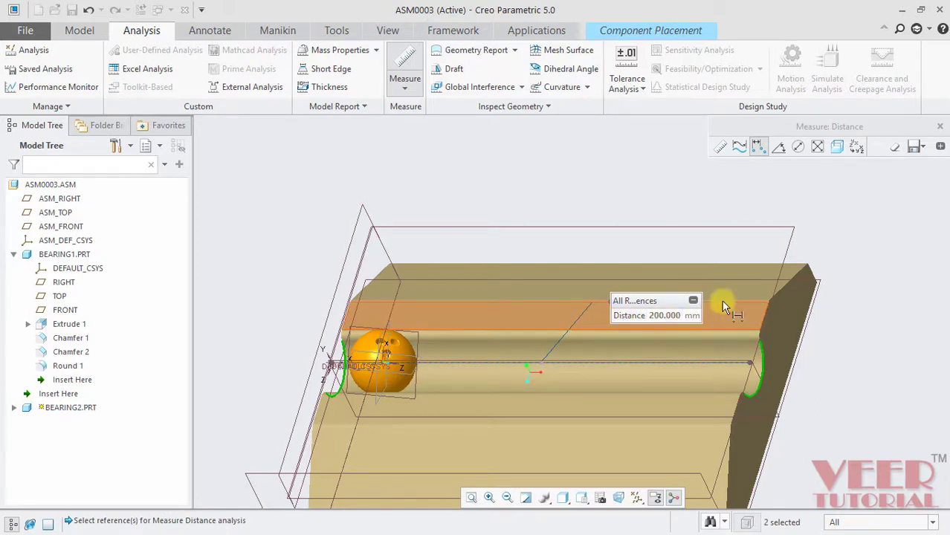
{"action": "left_click", "coordinate": [643, 31]}
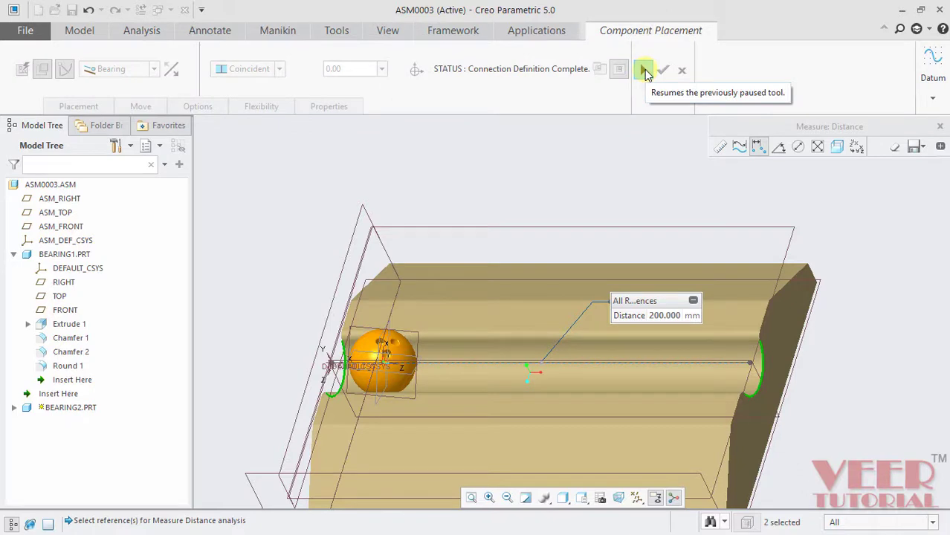
Step: Set the Translation Axis maximum limit to 200 and finish redefining the ball
{"action": "left_click", "coordinate": [644, 71]}
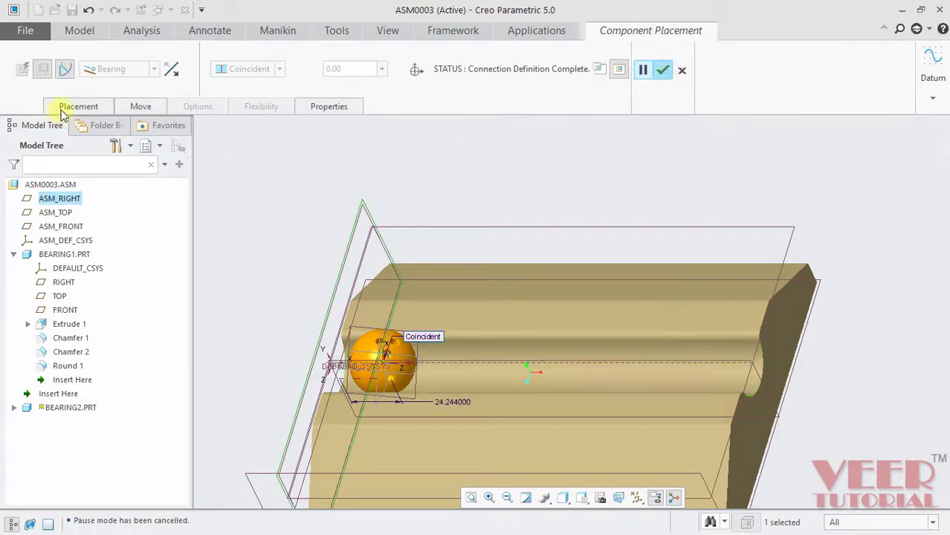
{"action": "left_click", "coordinate": [79, 107]}
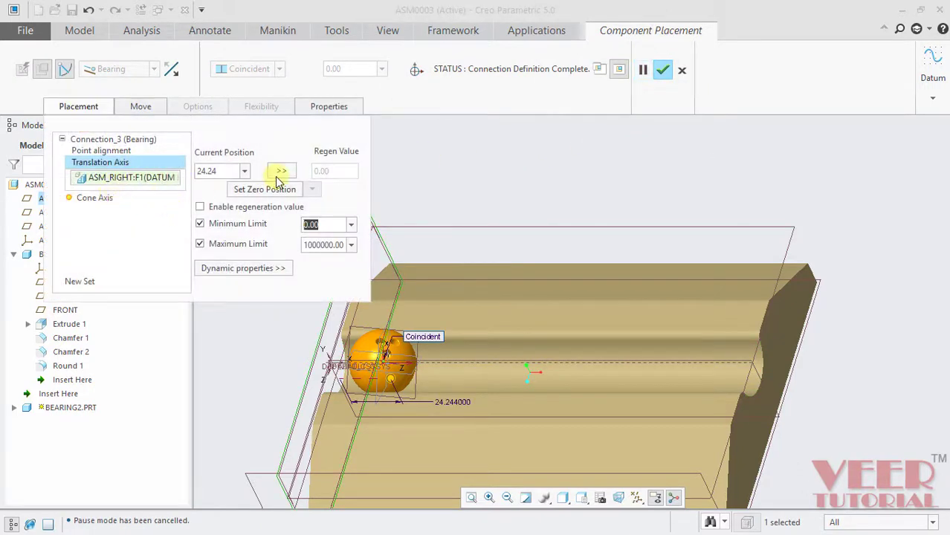
{"action": "left_click", "coordinate": [331, 245]}
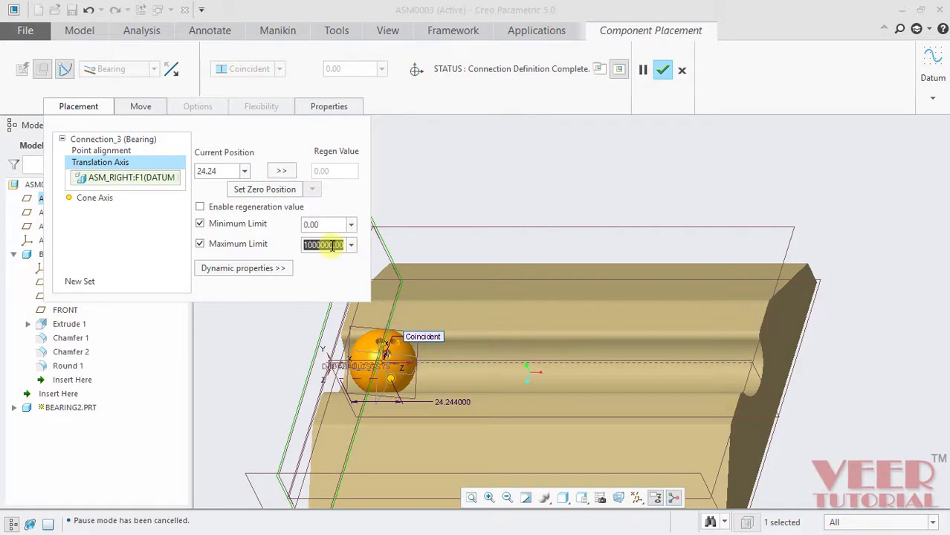
{"action": "type", "text": "200"}
{"action": "key", "text": "Return"}
{"action": "left_click", "coordinate": [662, 70]}
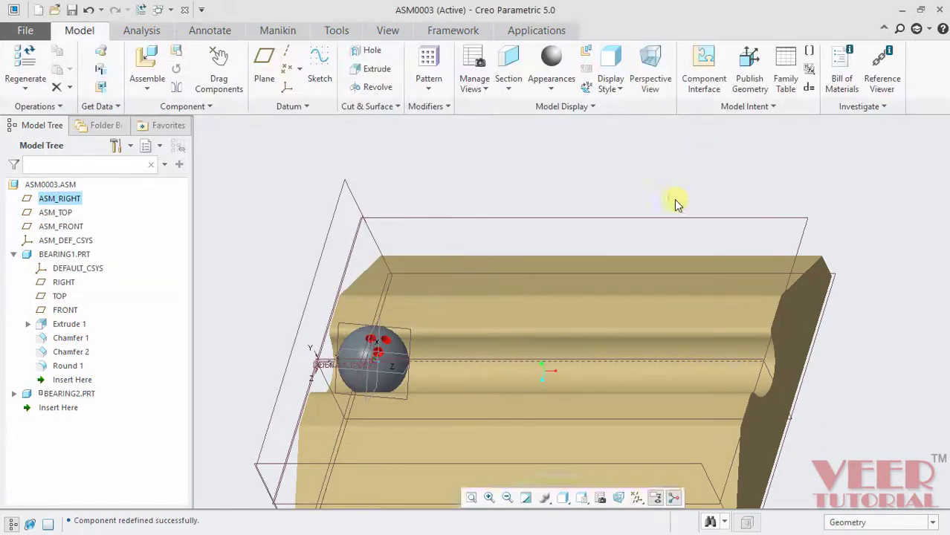
Step: Drag the ball along the rail's groove to test its sliding limits
{"action": "left_click", "coordinate": [220, 78]}
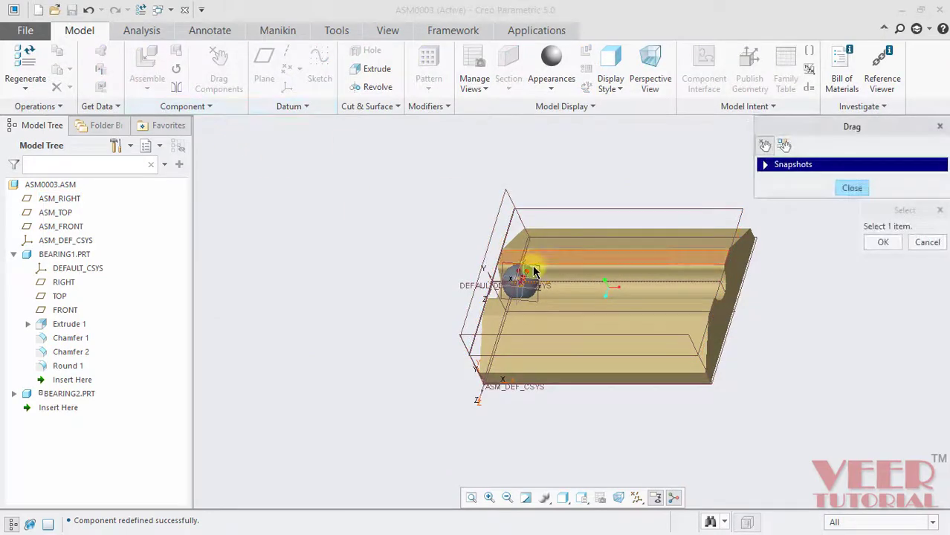
{"action": "scroll", "coordinate": [533, 270], "scroll_direction": "up", "scroll_amount": 5}
{"action": "left_click", "coordinate": [531, 271]}
{"action": "scroll", "coordinate": [531, 272], "scroll_direction": "down", "scroll_amount": 4}
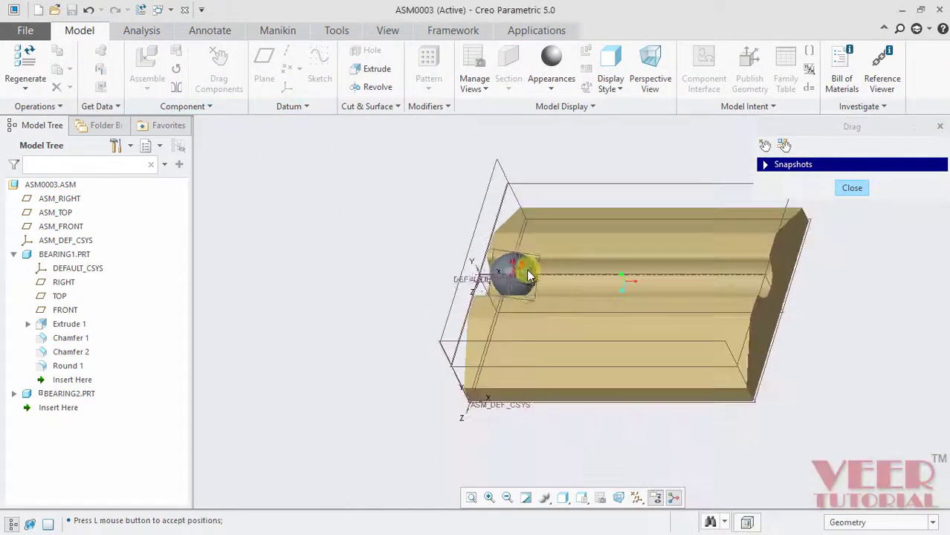